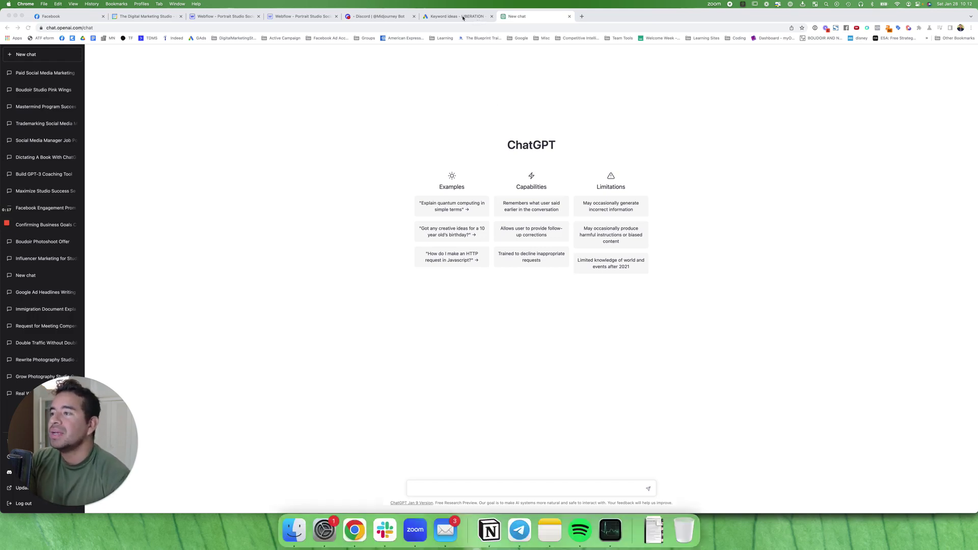
- Bring up the boudoir photographer keyword ideas, led by 'boudoir photography near me' at 27,100 searches
click(462, 16)
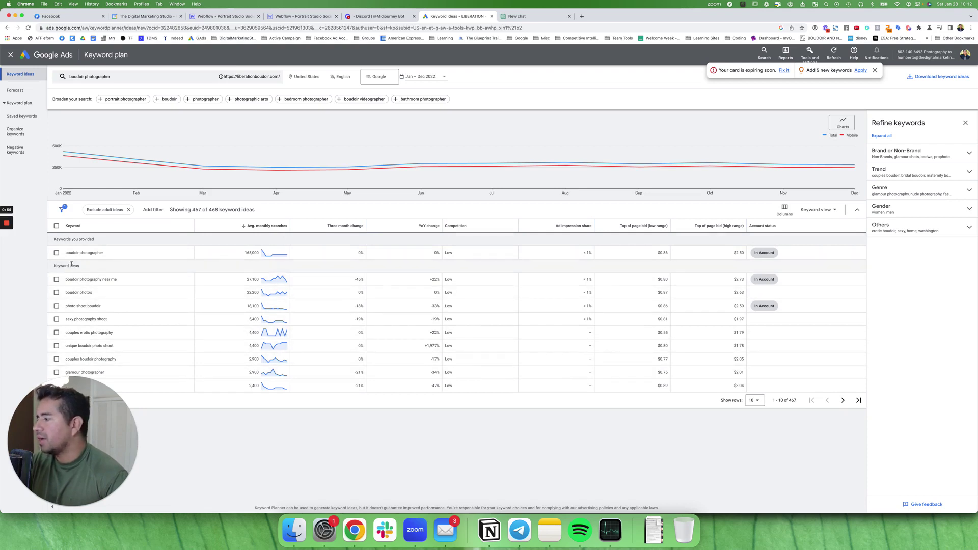
triple_click(101, 252)
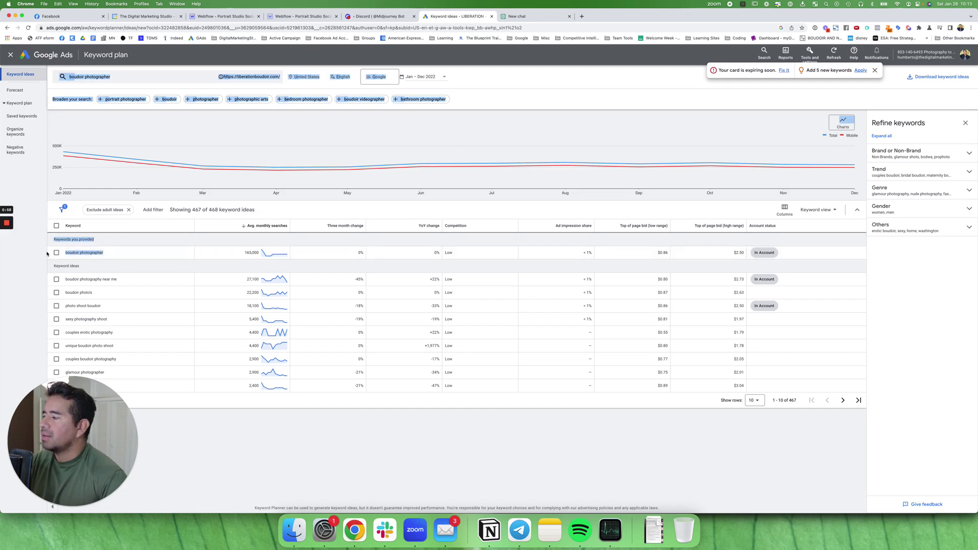
click(132, 284)
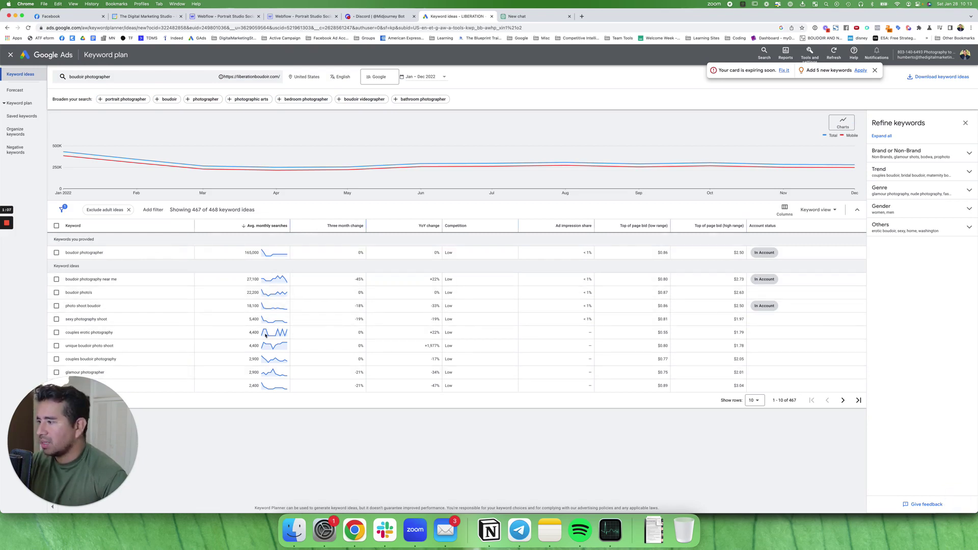
- Sort keyword ideas by YoY change, highest first, and select 'unique boudoir photo shoot'
click(419, 227)
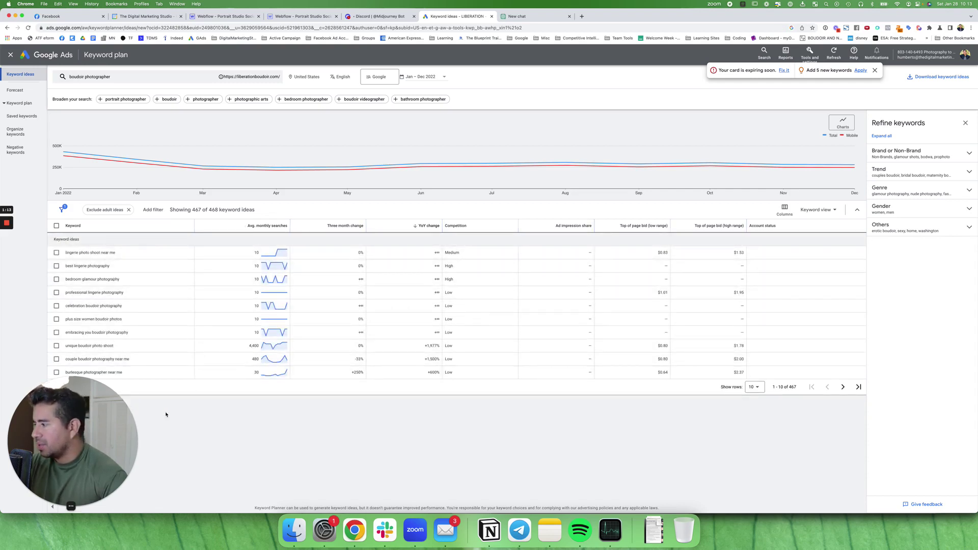
click(430, 227)
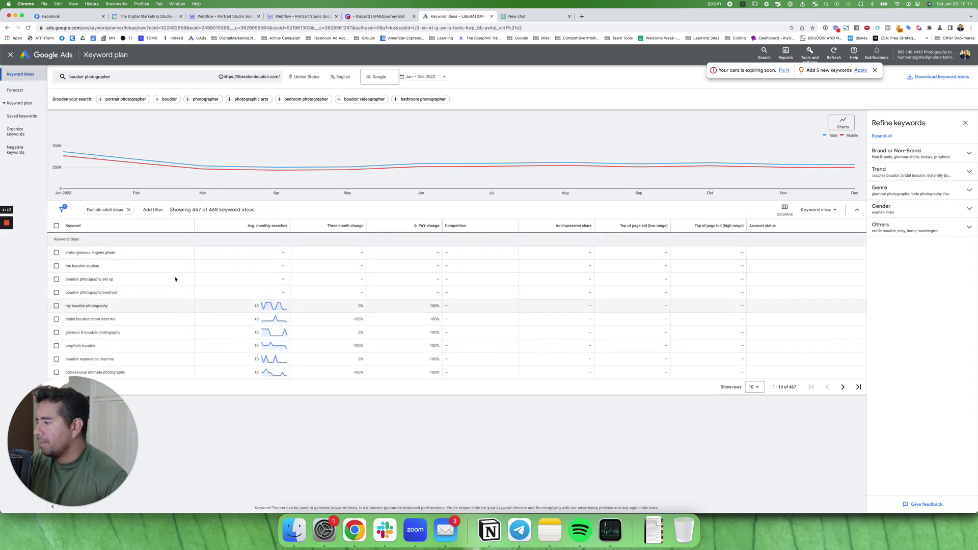
click(425, 225)
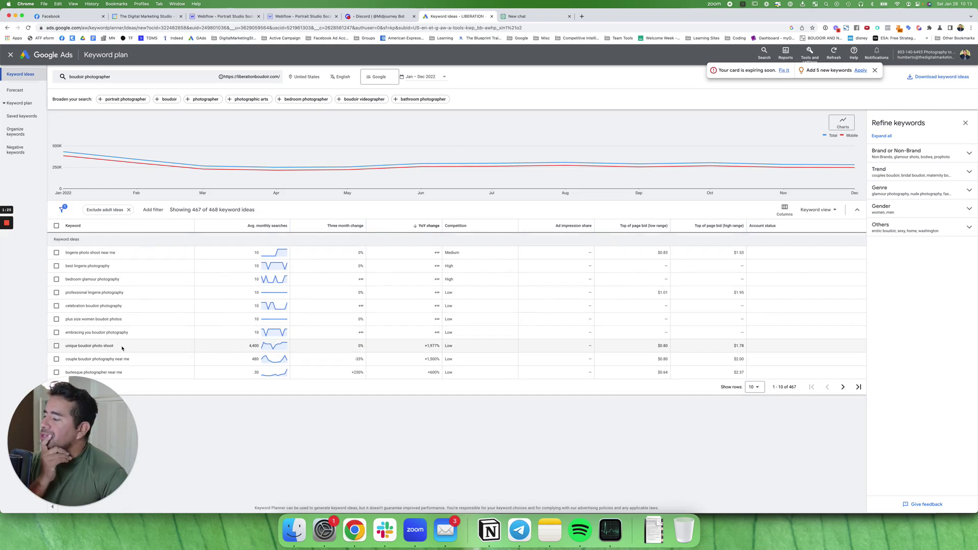
drag(122, 348, 69, 347)
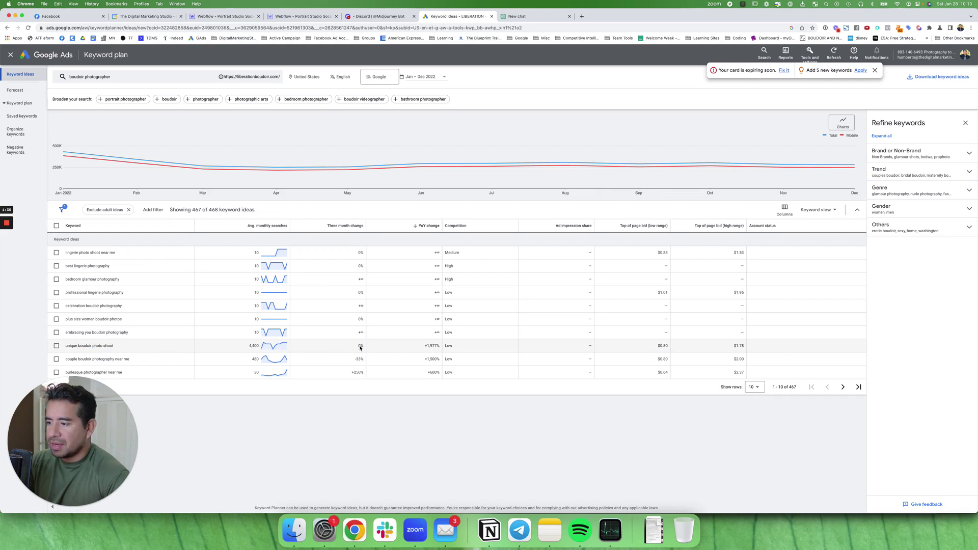
drag(128, 346, 67, 346)
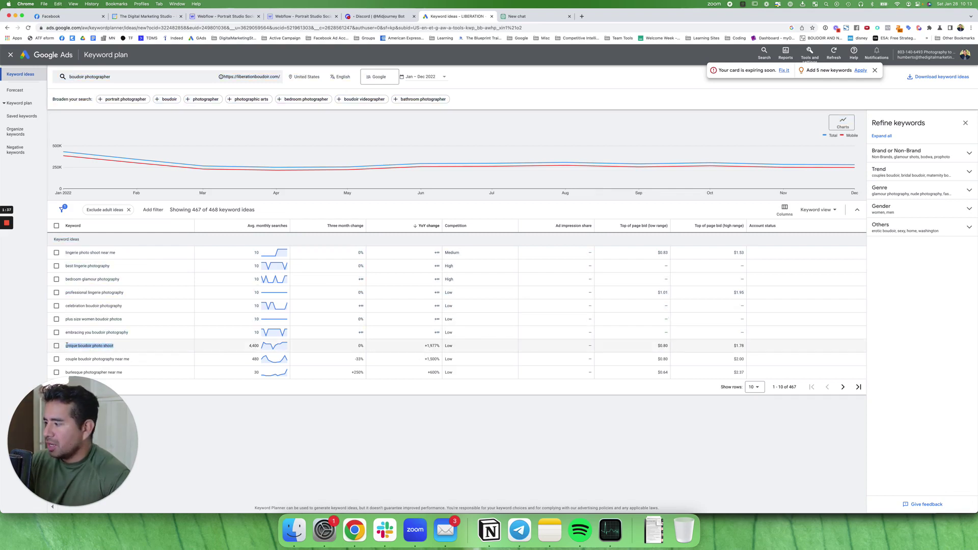
- Sort the ideas by three-month change, highest first, and show the second page
click(344, 225)
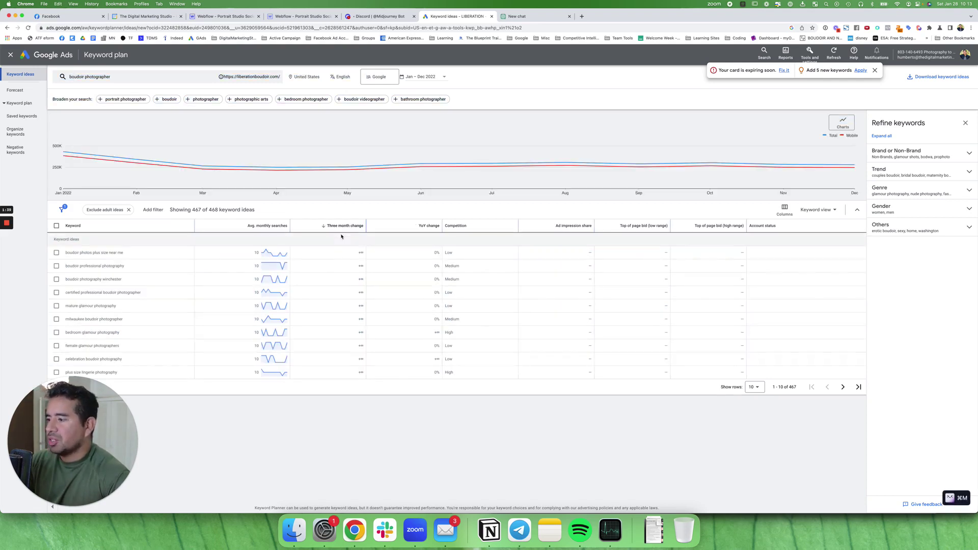
click(343, 228)
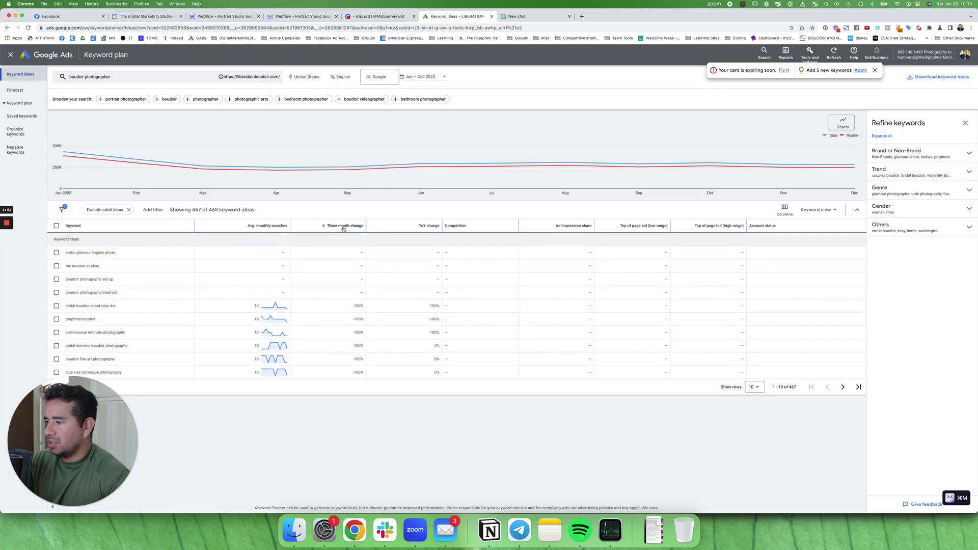
click(343, 228)
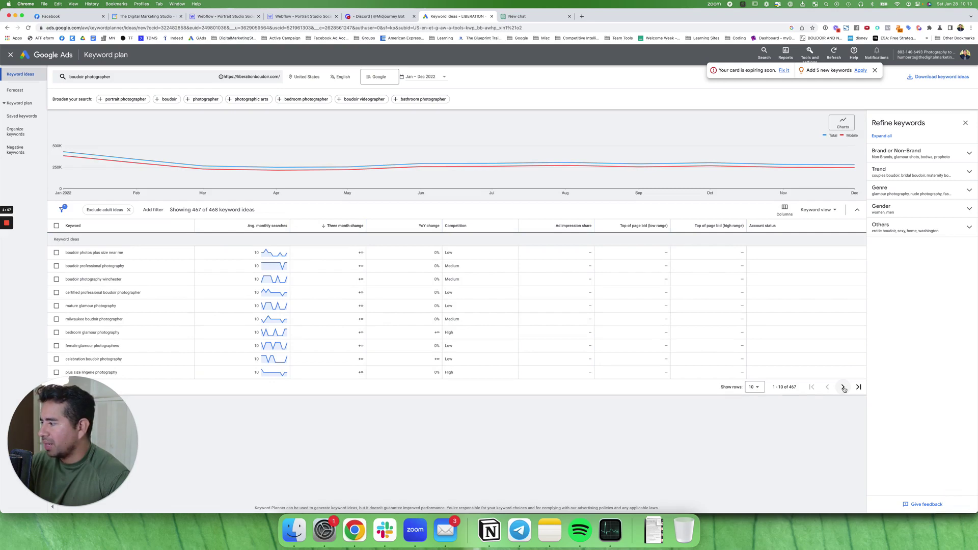
click(843, 387)
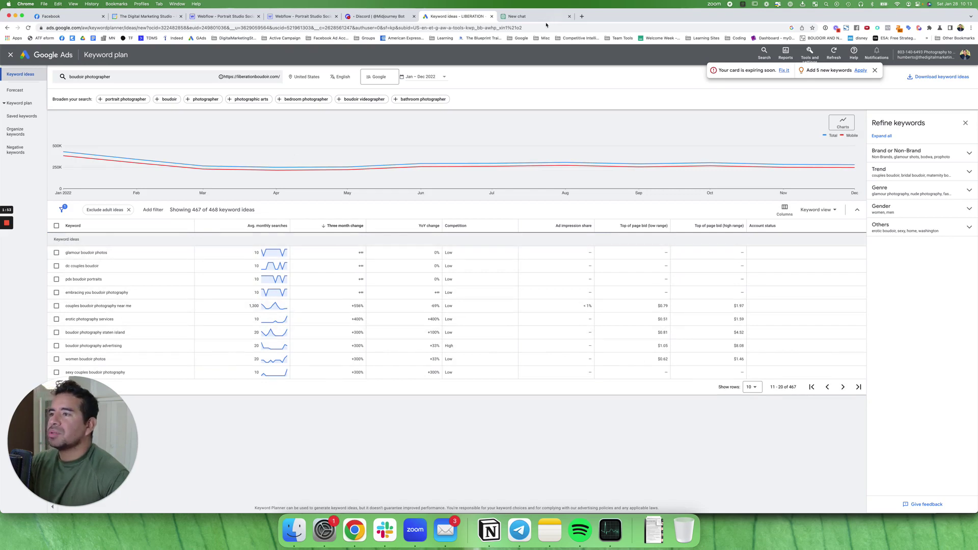
- Type test text in the new chat's message box, erase it, and go back to Keyword ideas
click(544, 19)
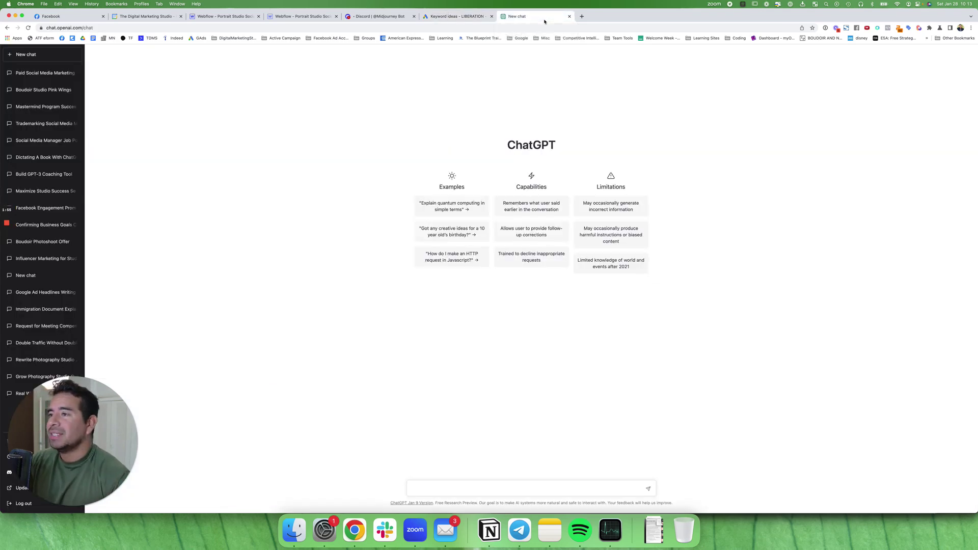
click(501, 491)
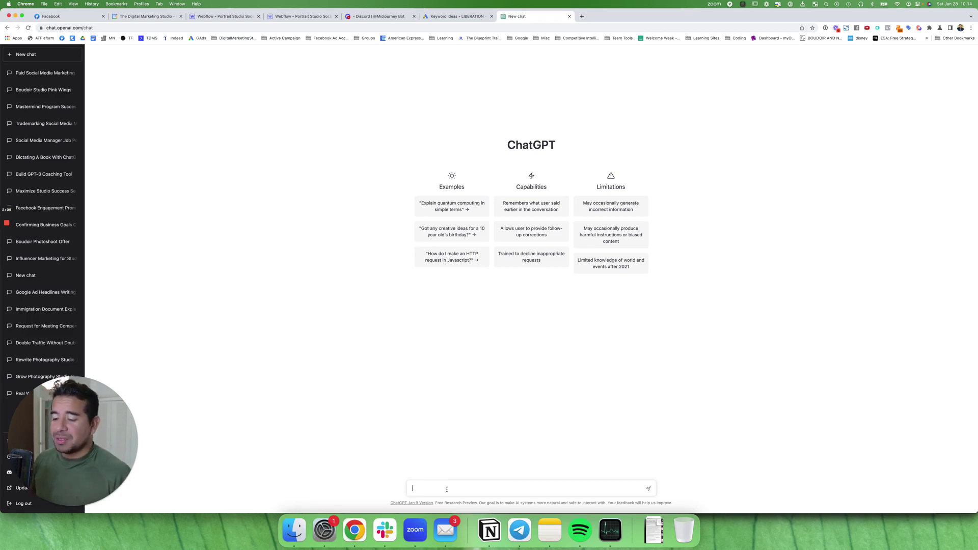
text(dsakohrwea;ewo)
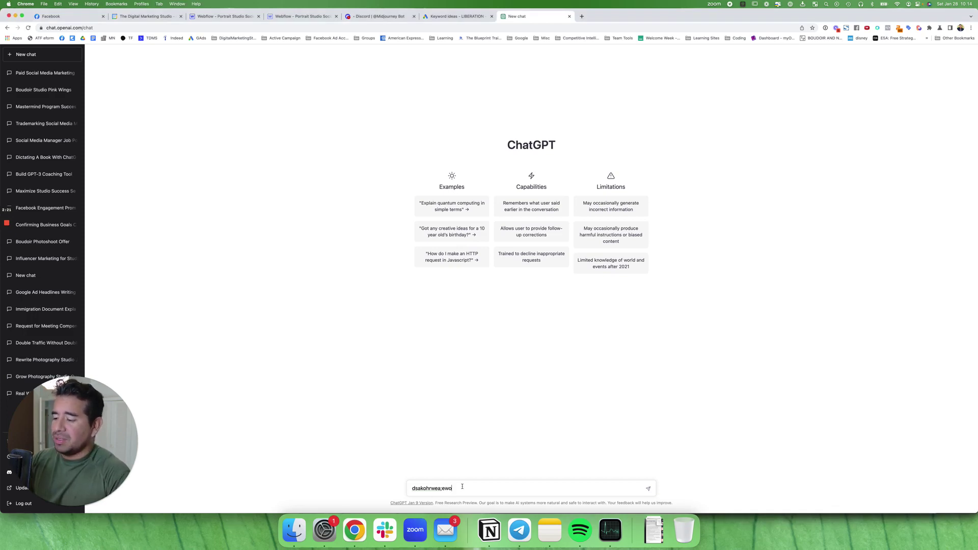
key(super+a)
key(BackSpace)
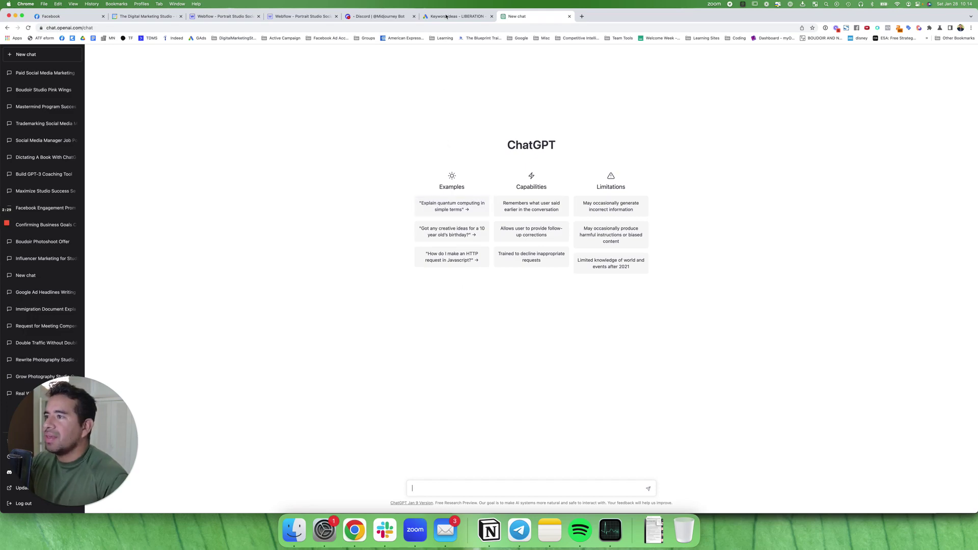
click(485, 16)
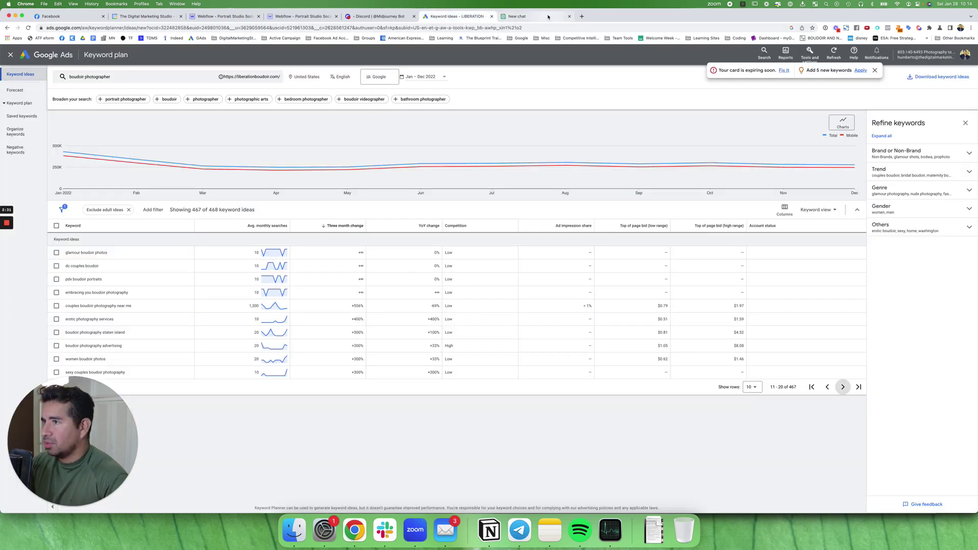
- Dictate, correct and send a prompt about the Liberation boudoir studio in Miami needing a 1000+ word blog
click(525, 16)
key(F5)
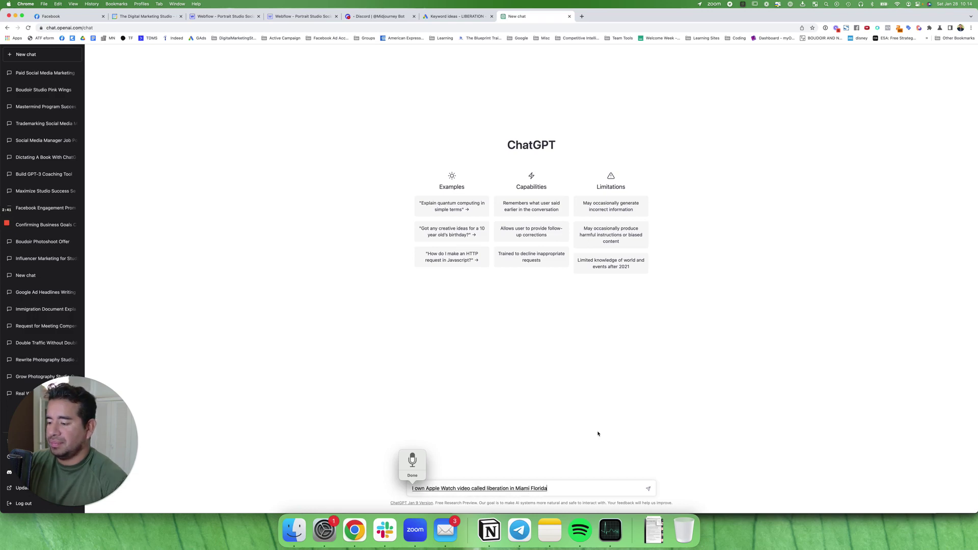
click(427, 489)
drag(427, 488, 455, 487)
text(a boudoir s)
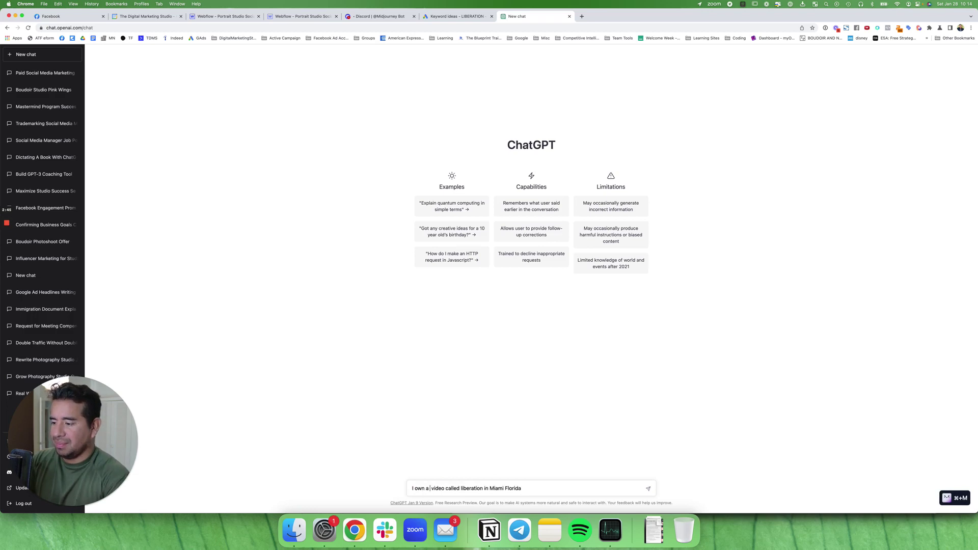
text(tudio)
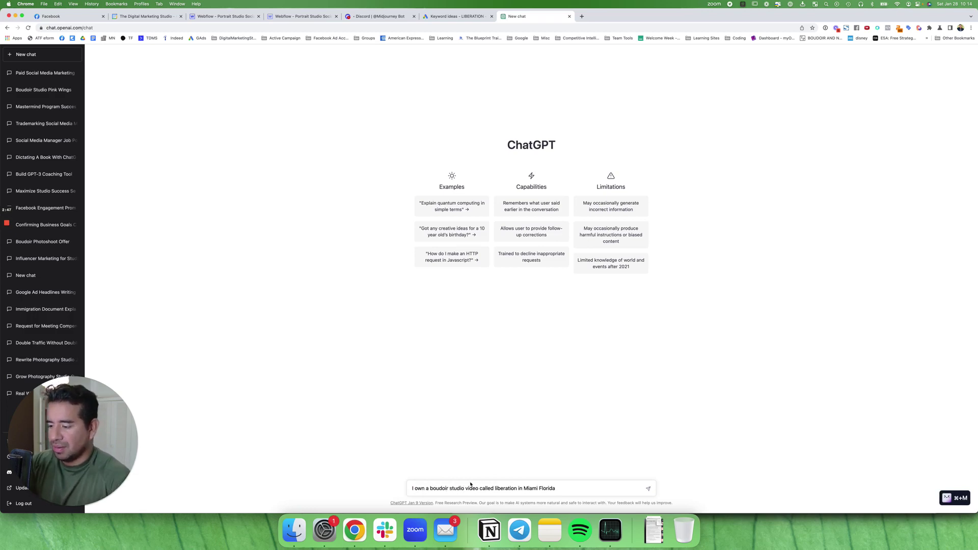
key(Delete)
key(Delete)
key(Delete)
key(Delete)
key(Delete)
key(Delete)
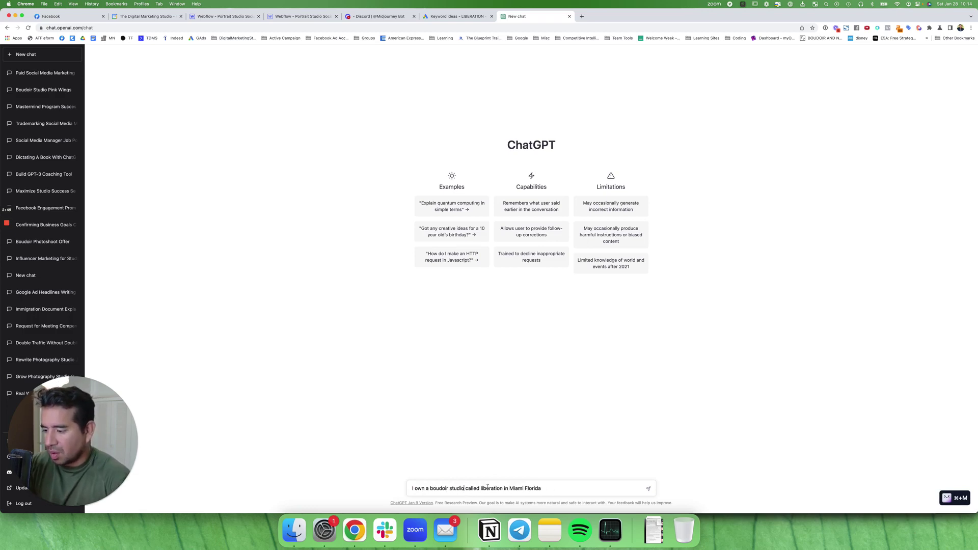
click(565, 491)
text(.)
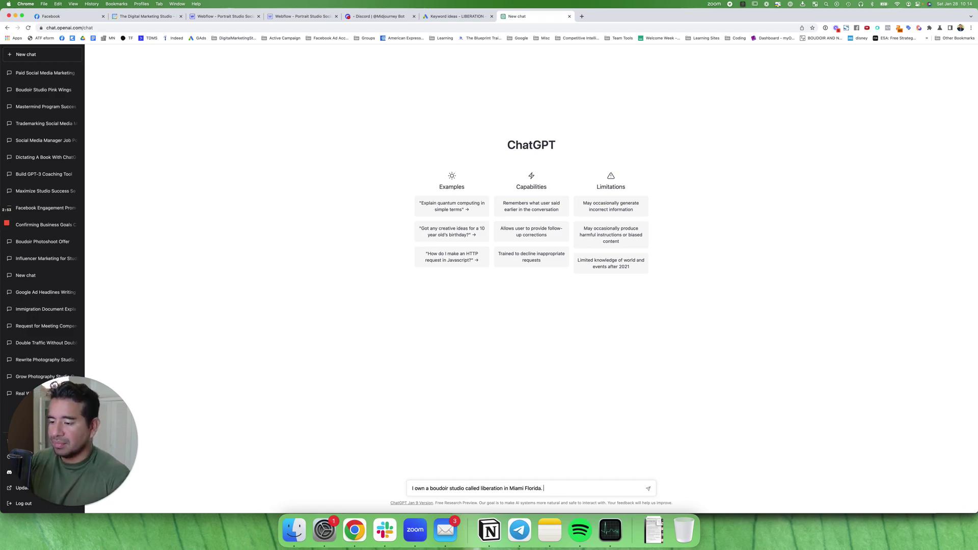
key(fn)
key(fn)
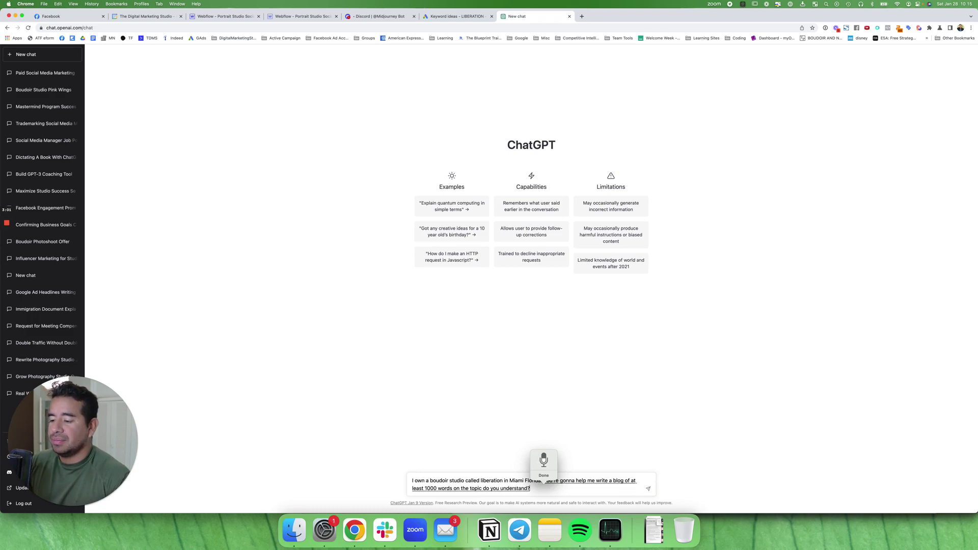
key(Return)
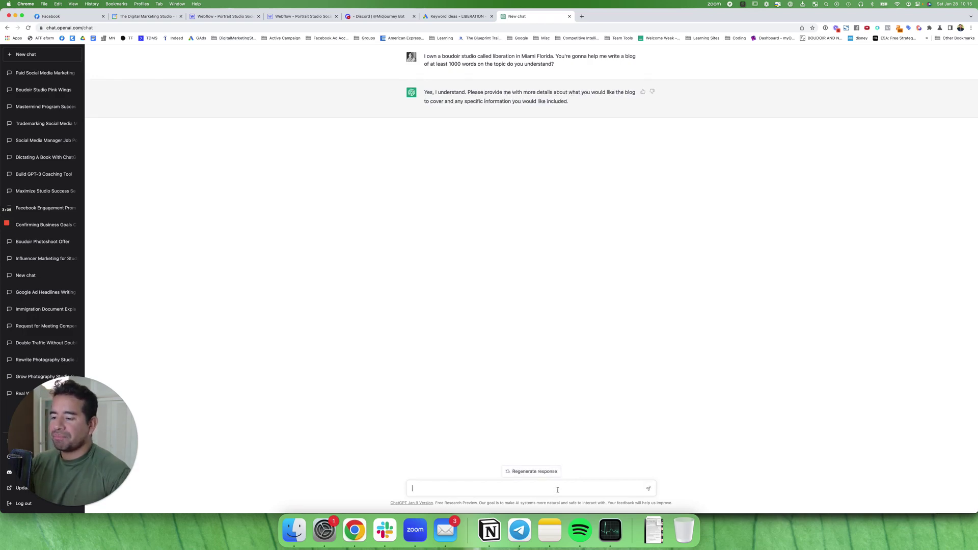
- In the blog-writing chat, type 'First brainstorm 5-10 unique photoshoot ideas.'
click(447, 17)
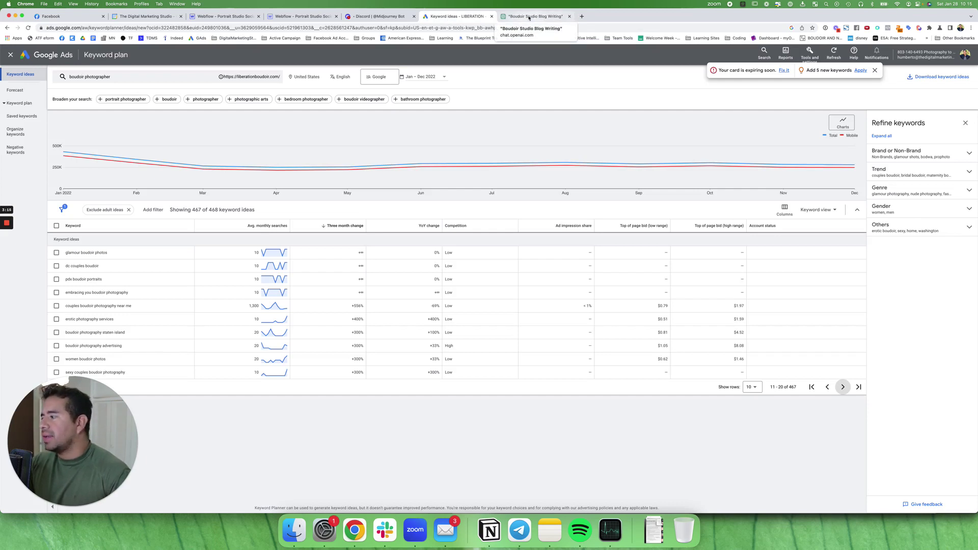
click(529, 18)
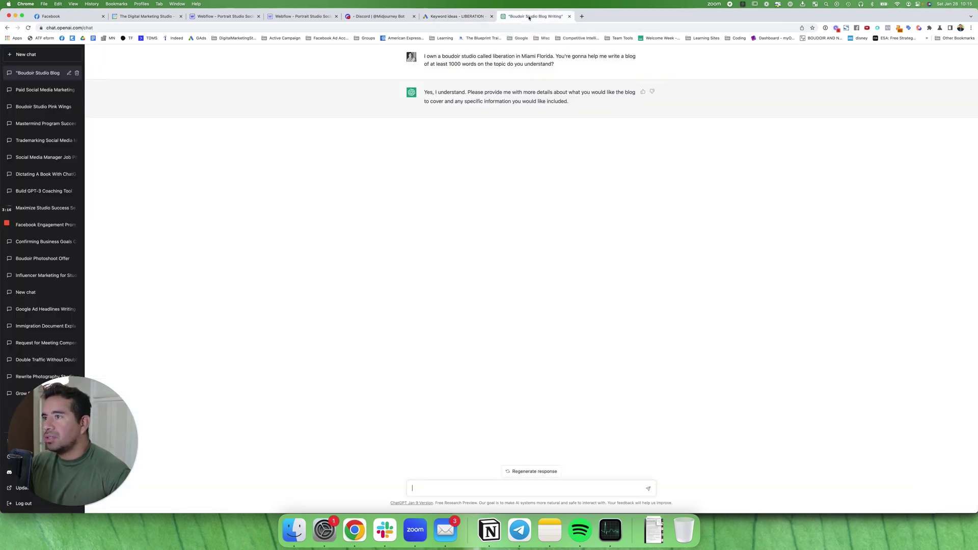
click(544, 484)
text(First,)
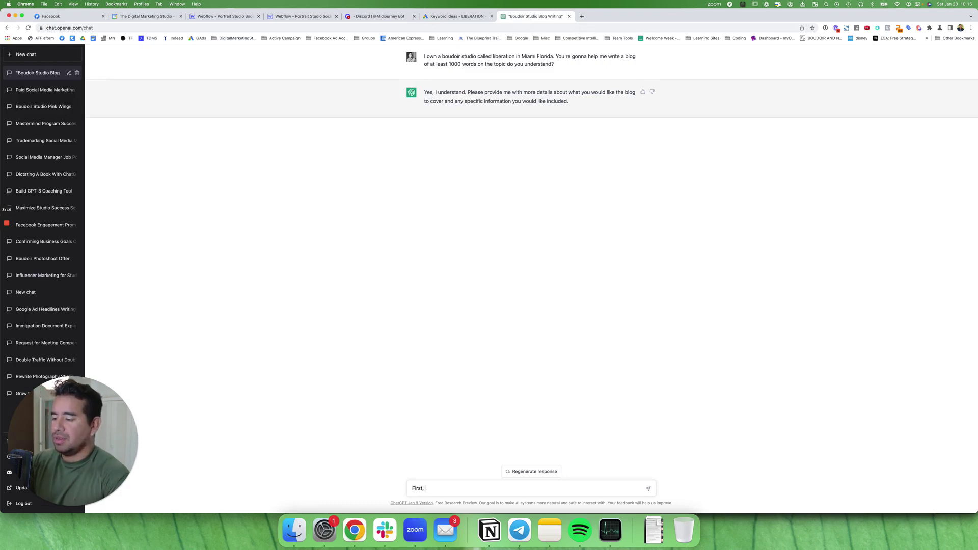
text(lets brainstorm 5-10)
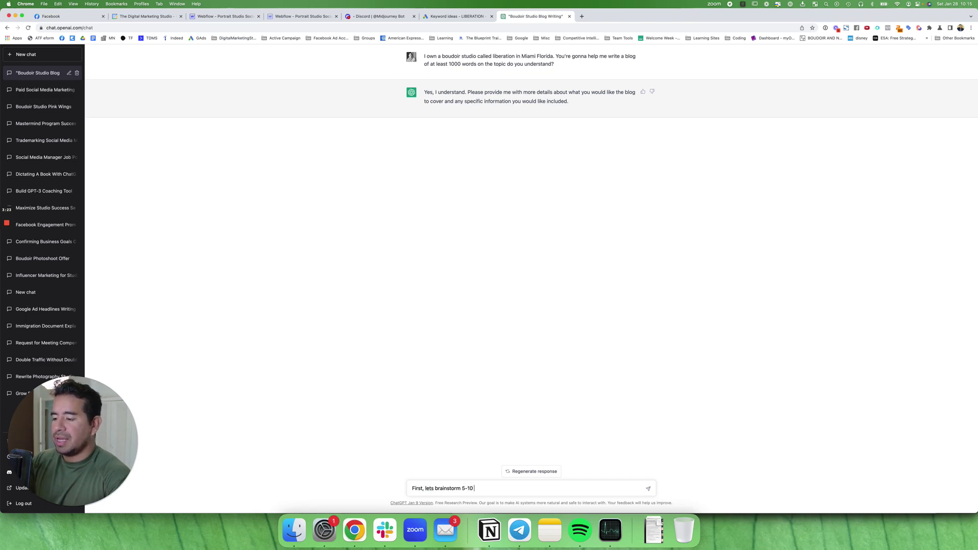
text( unique )
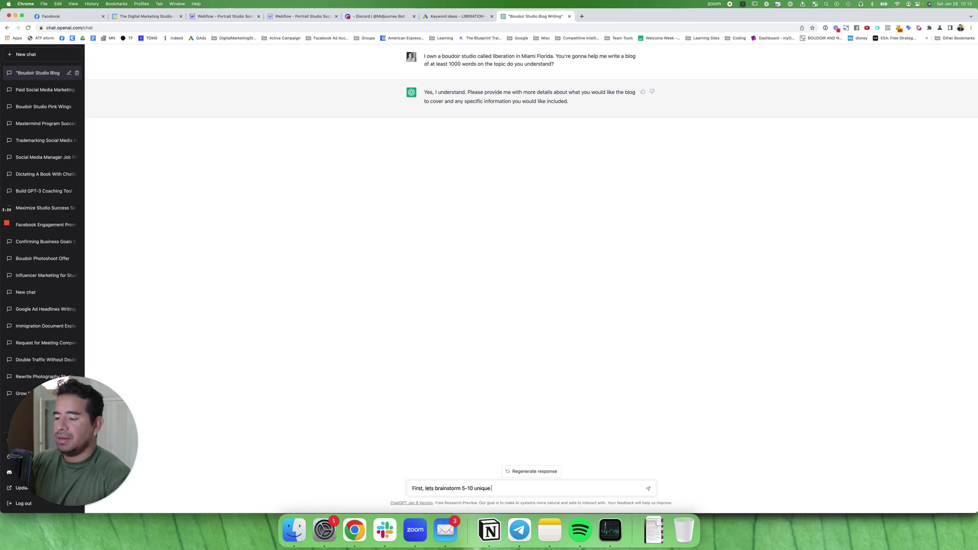
text(photoshoot ideas)
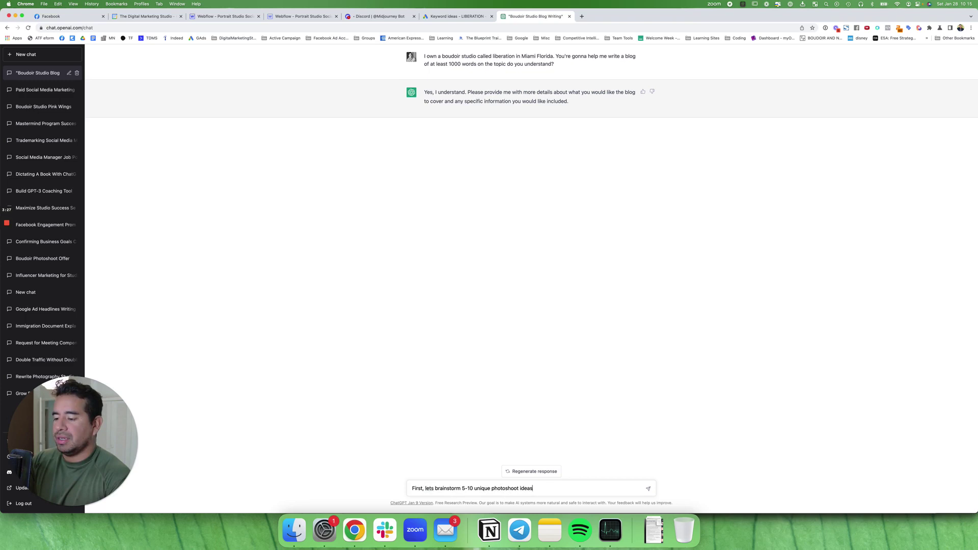
text(.)
- Add 'Ones that I can think of right now are:' listing Couples Boudoir, Black and White, Angel Wings
key(shift+Return)
key(shift+Return)
text(Ones)
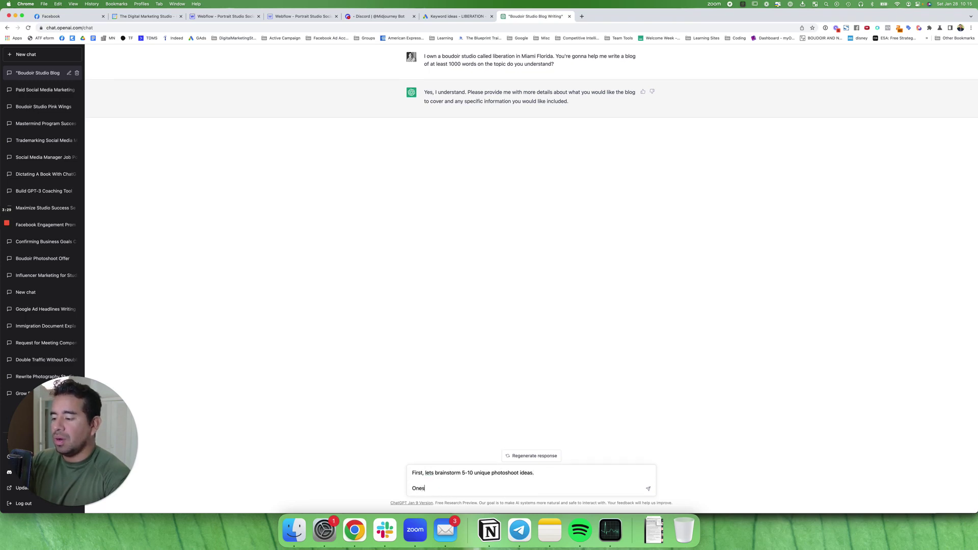
text( that I can think of)
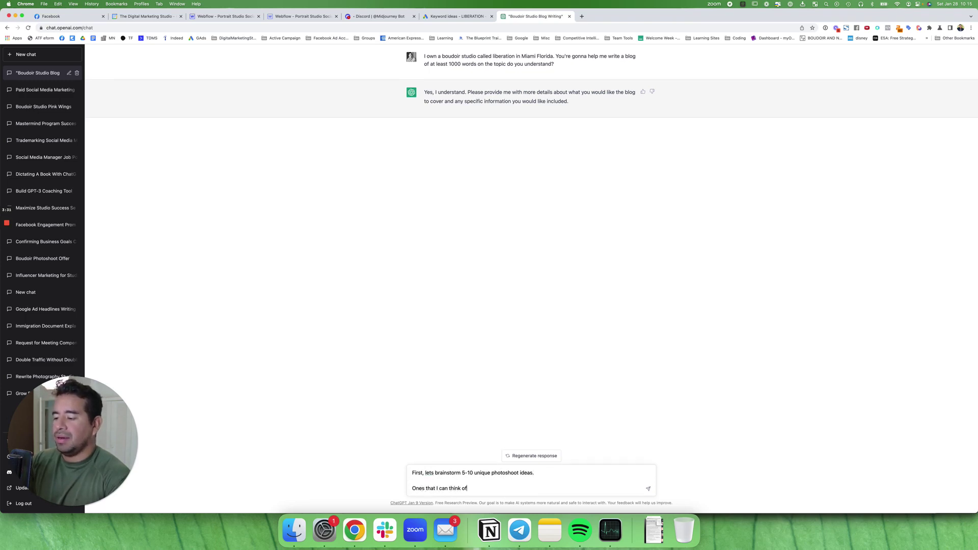
text( right now )
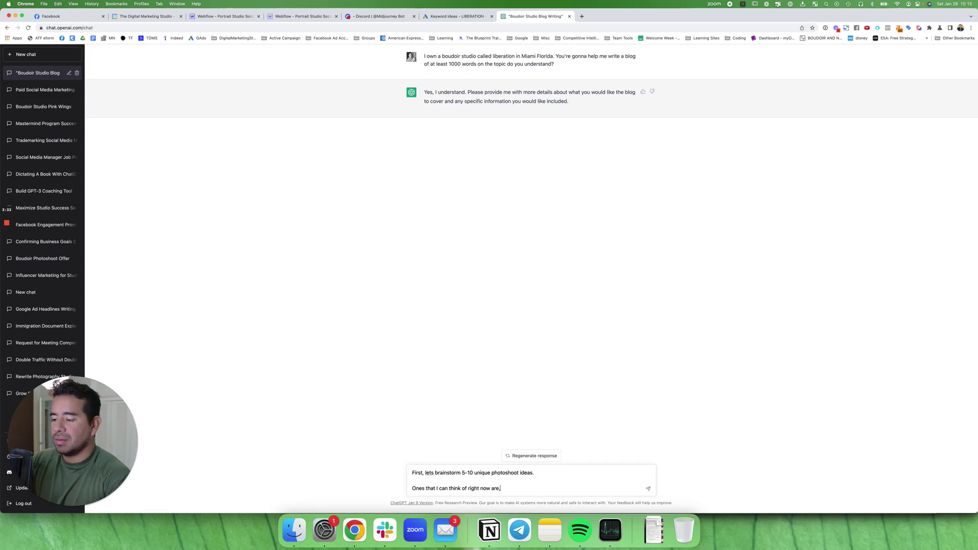
text(are:)
key(shift+Return)
key(shift+Return)
text(Cou)
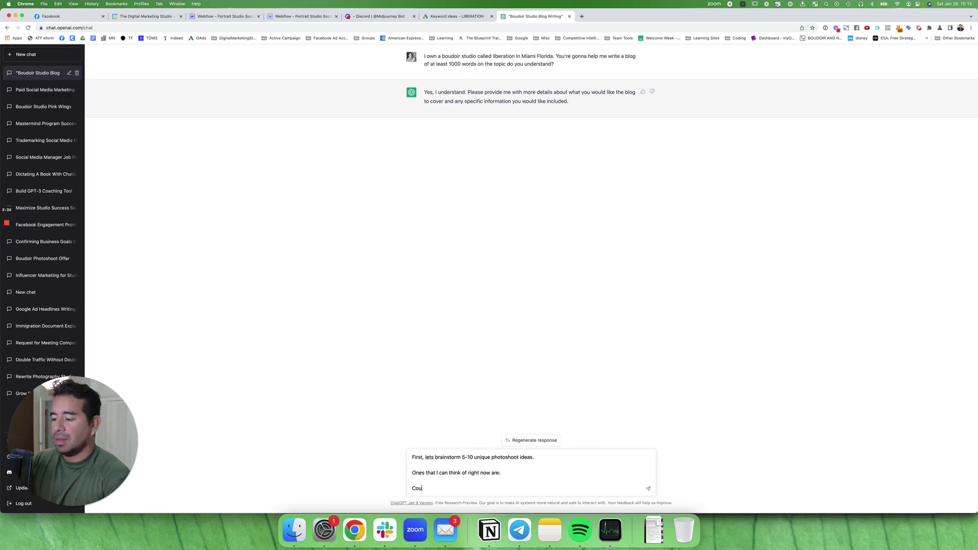
text(ples Boudoir)
key(shift+Return)
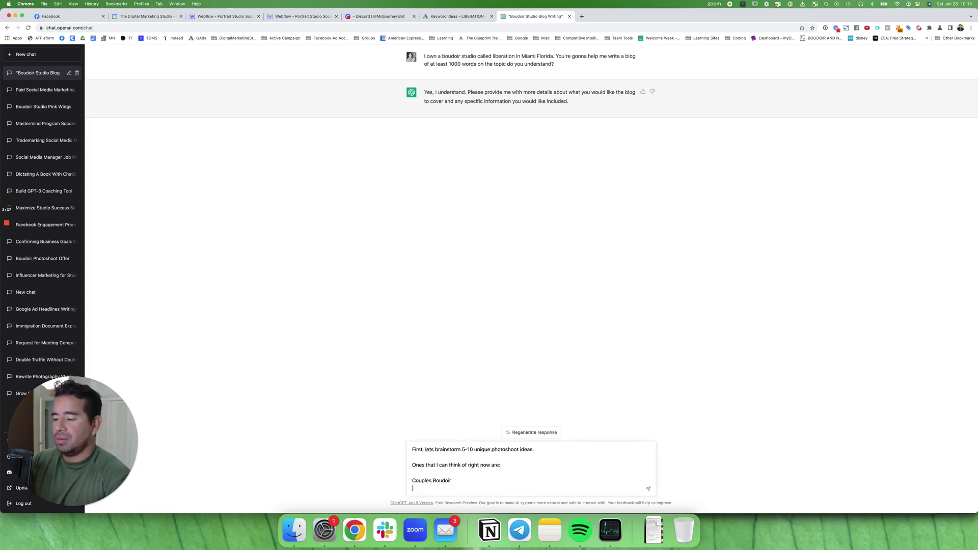
text(Black and White)
key(shift+Return)
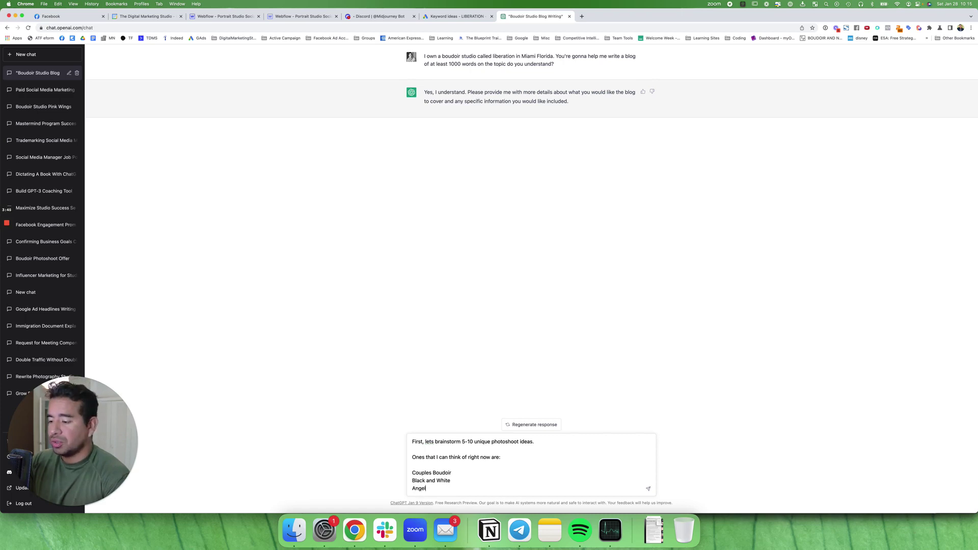
text(Angel )
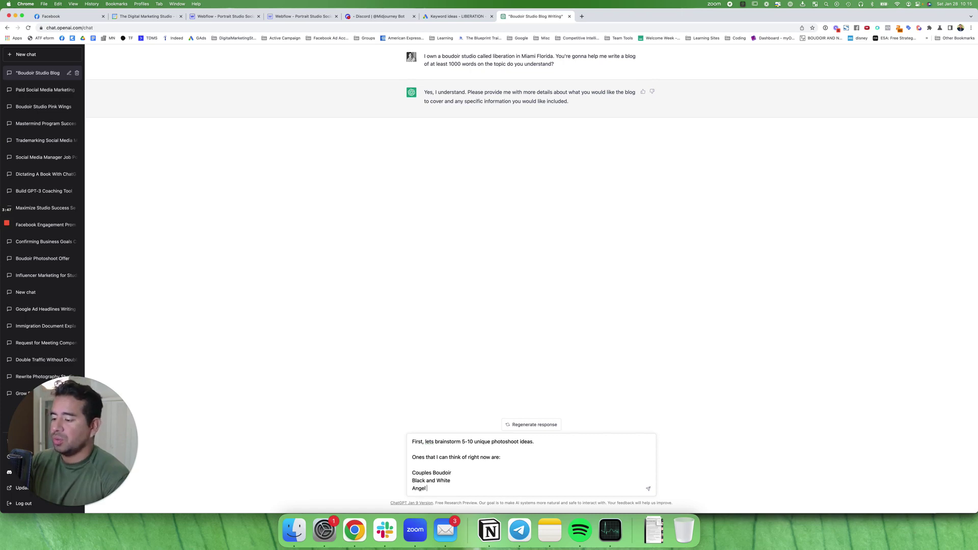
text(Wings)
key(shift+Return)
- Continue the list with White Sheets, Nude and Bondage, then select Bondage for replacement
text(White)
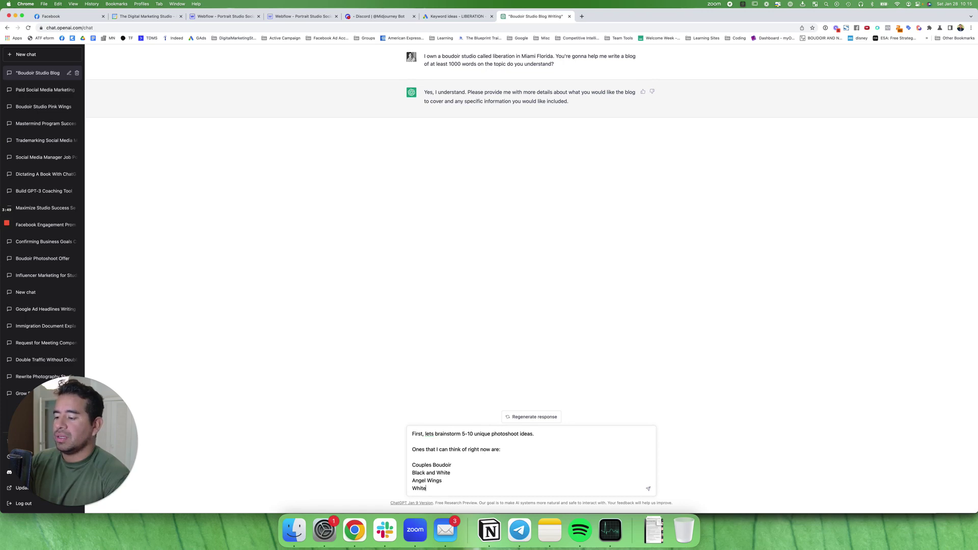
text( Sheets)
key(shift+Return)
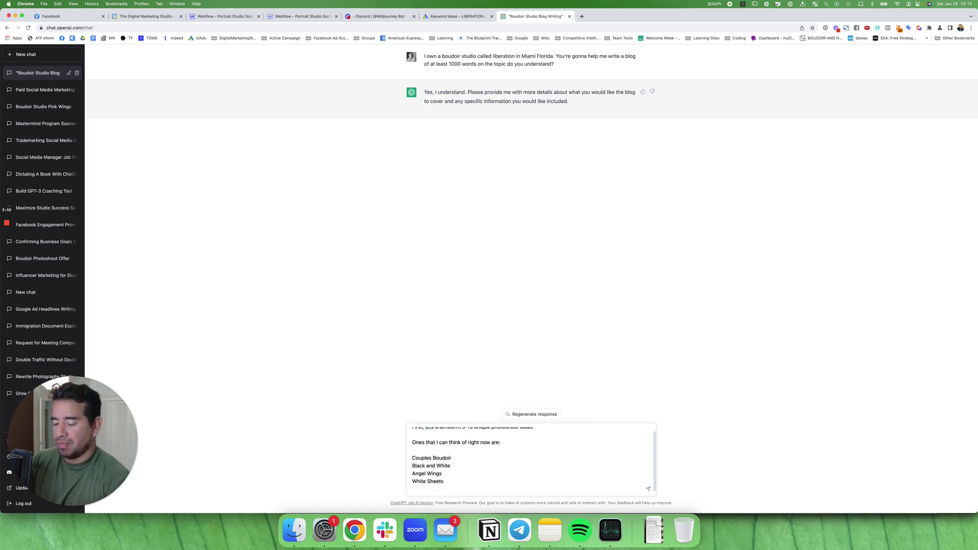
text(Nude)
key(shift+Return)
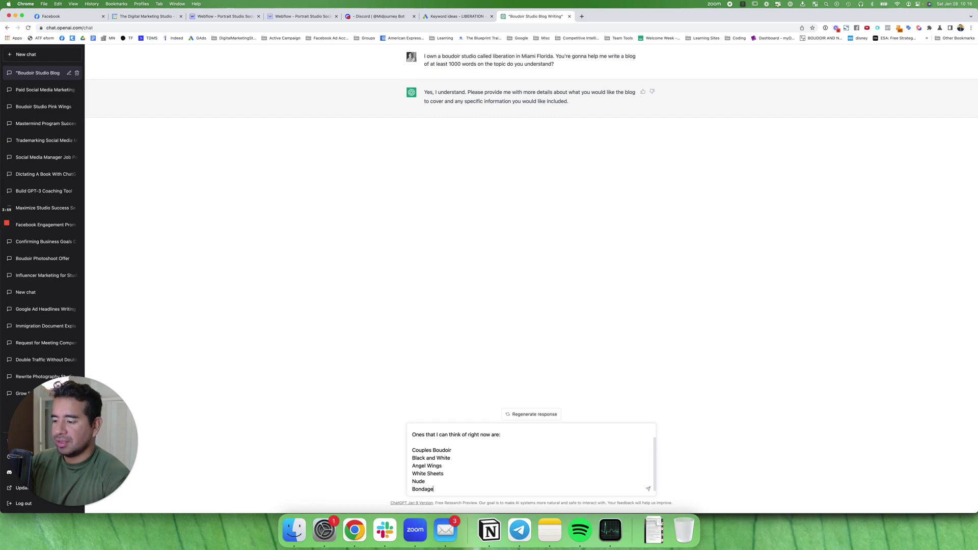
text(Bondage)
key(shift+Return)
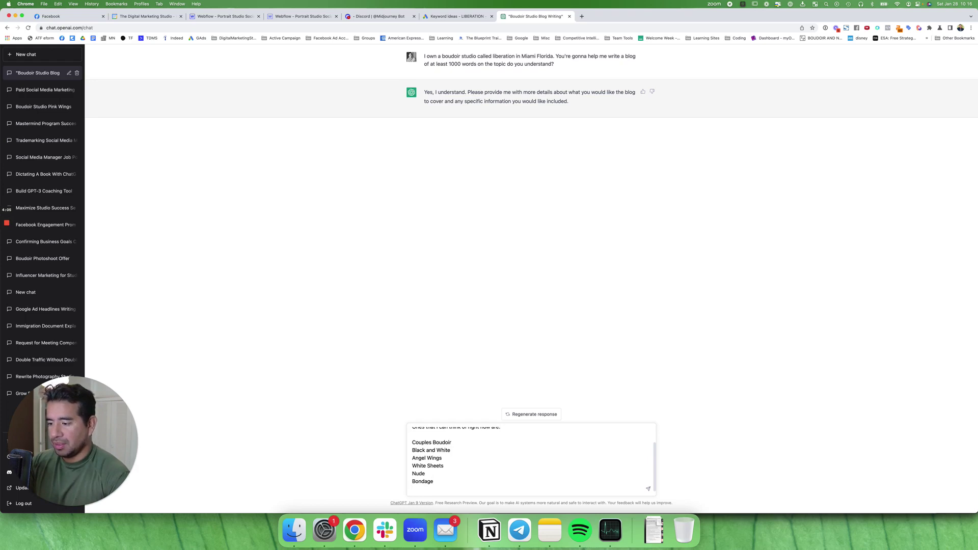
key(BackSpace)
drag(436, 490, 388, 488)
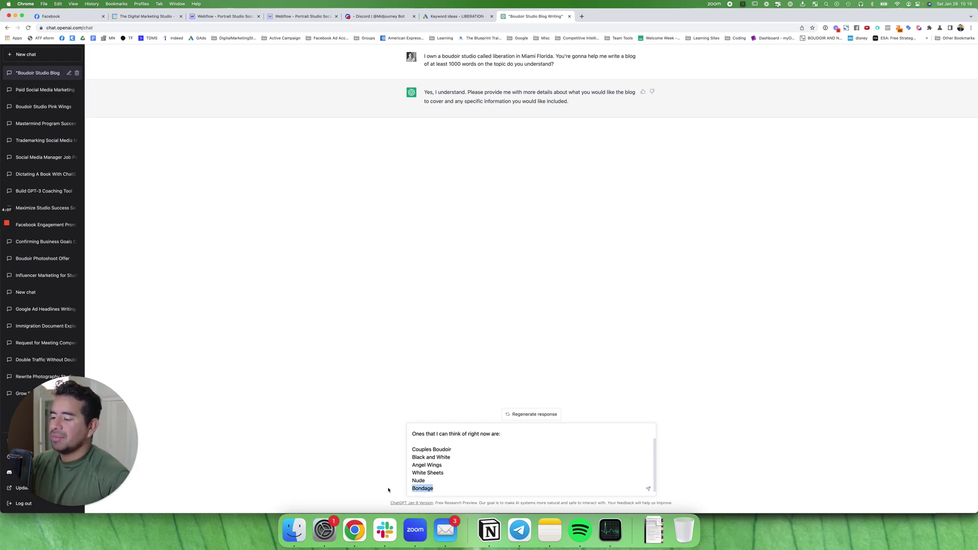
key(super+m)
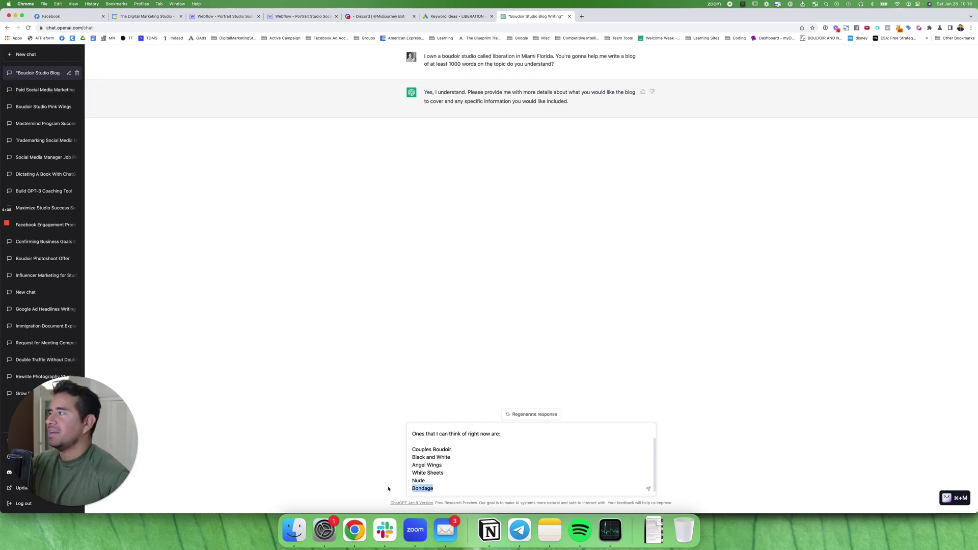
- Open liberationboudoir.com in a new tab, scroll through its homepage, then return to the ChatGPT draft
click(581, 16)
text(liberation)
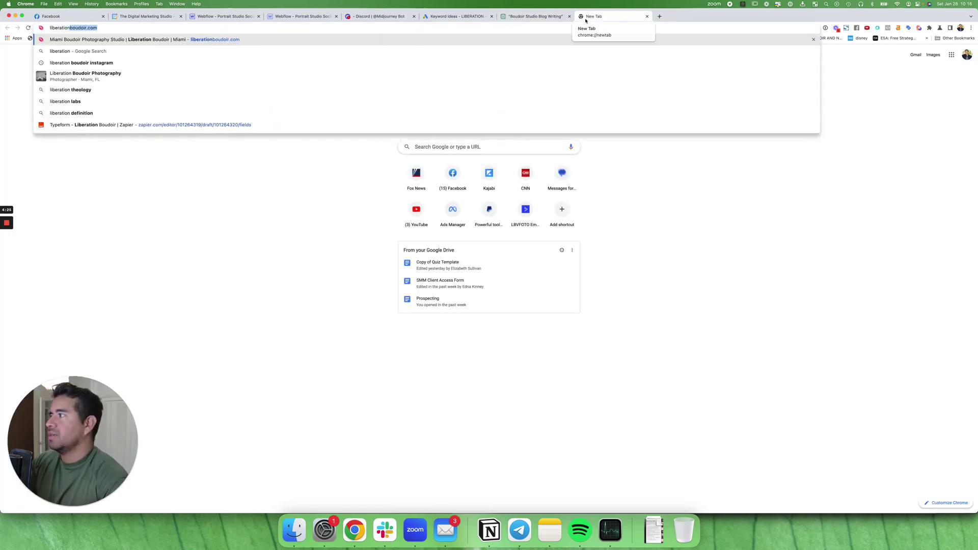
key(Return)
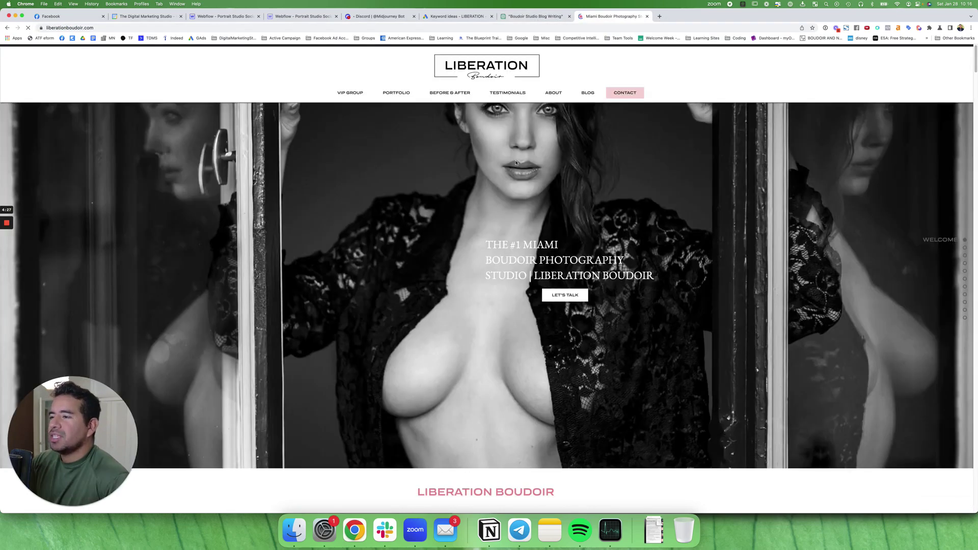
scroll(536, 207, down, 20)
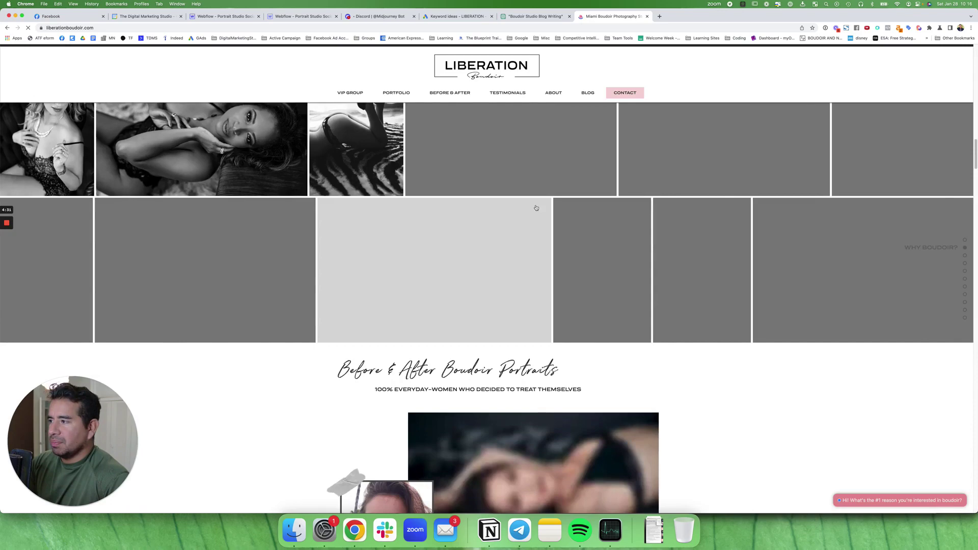
scroll(535, 207, down, 15)
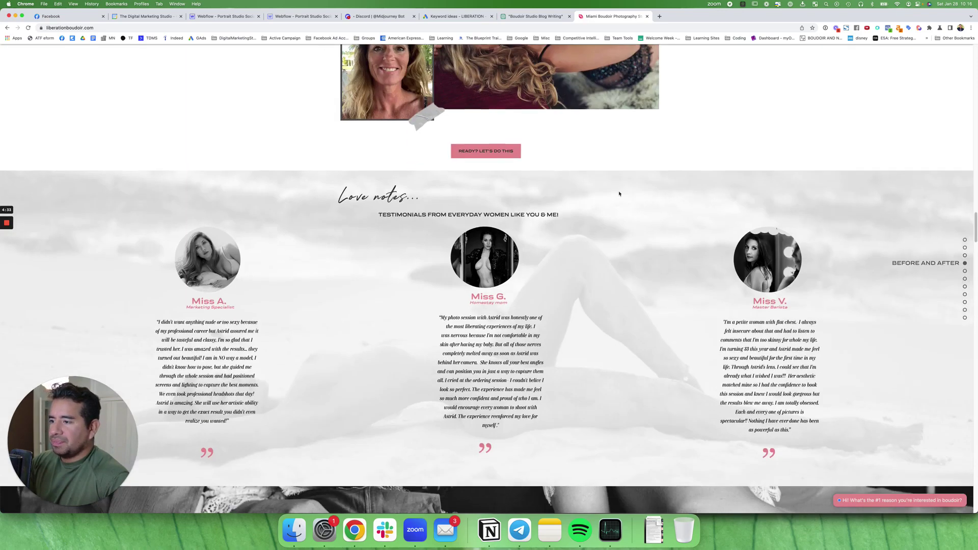
key(ctrl+shift+Tab)
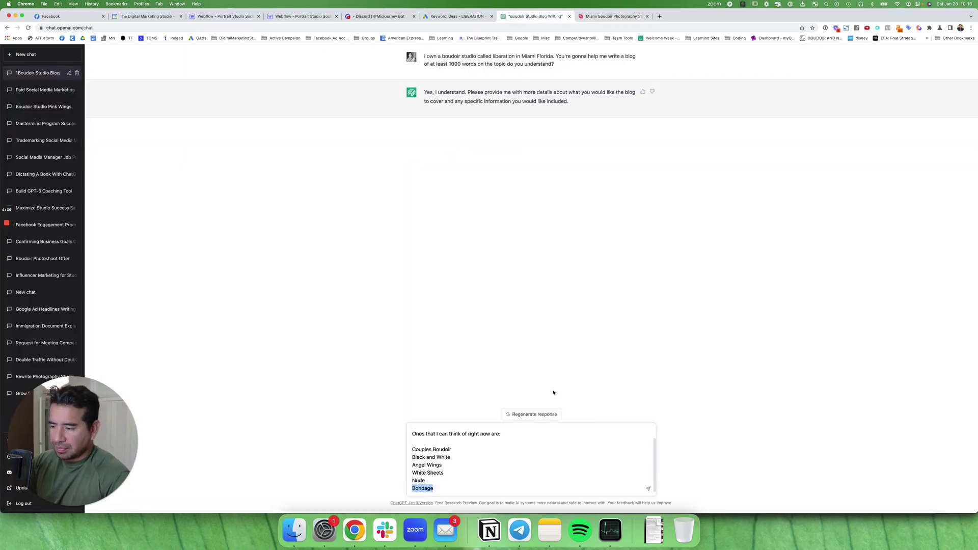
- Replace Bondage with 'Bridal boudoir' and send the brainstorm request
text(Bridal b)
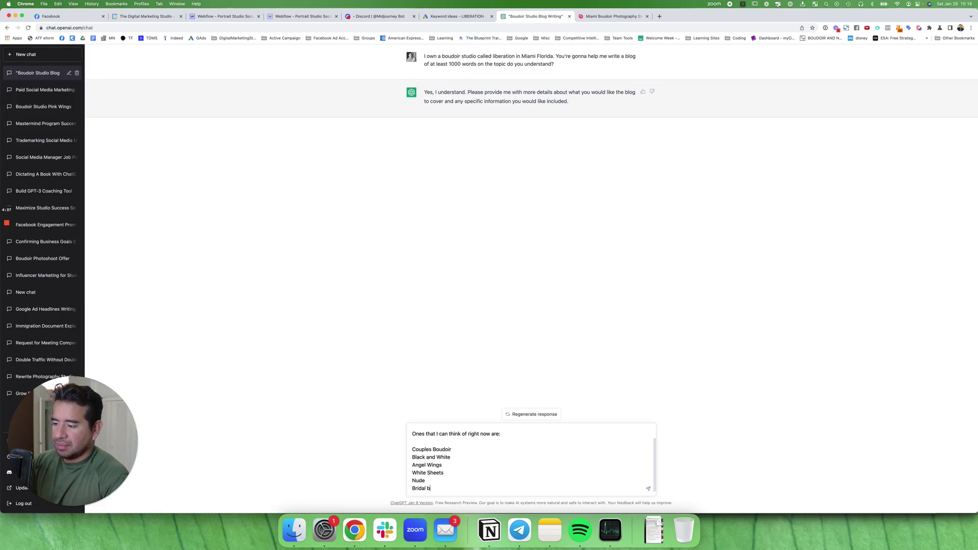
text(oudoir)
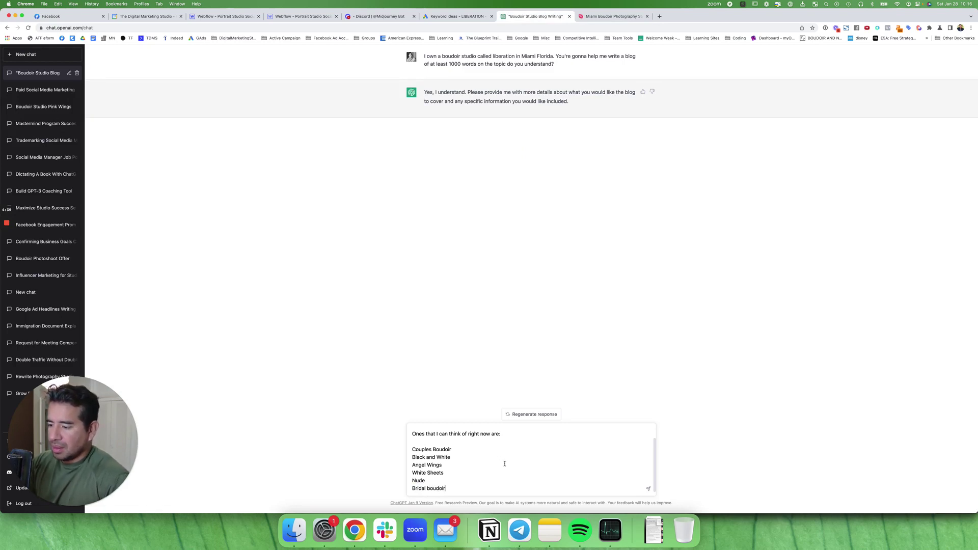
scroll(505, 463, up, 1)
scroll(498, 487, down, 1)
key(Return)
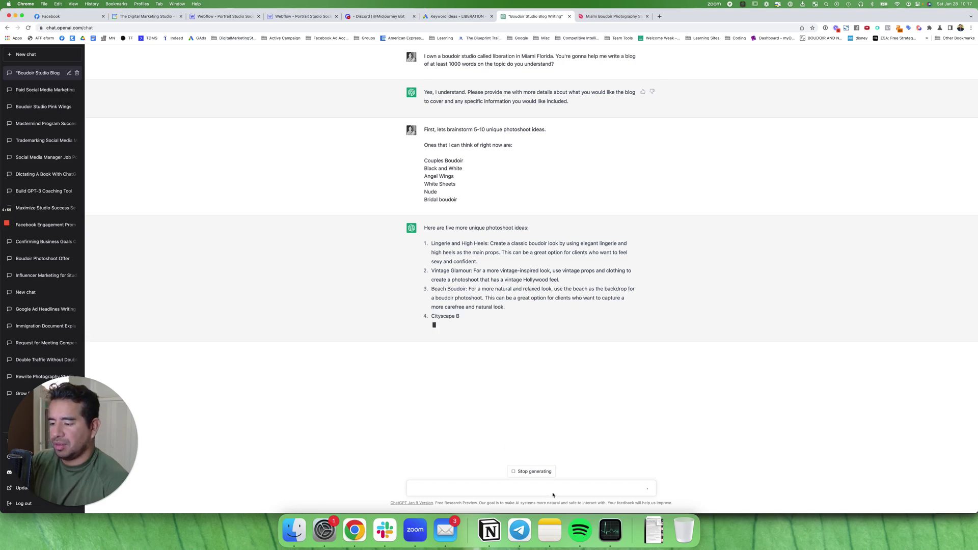
- Send a follow-up saying you don't shoot on location: remove beach and cityscape, include your ideas
text(I don't)
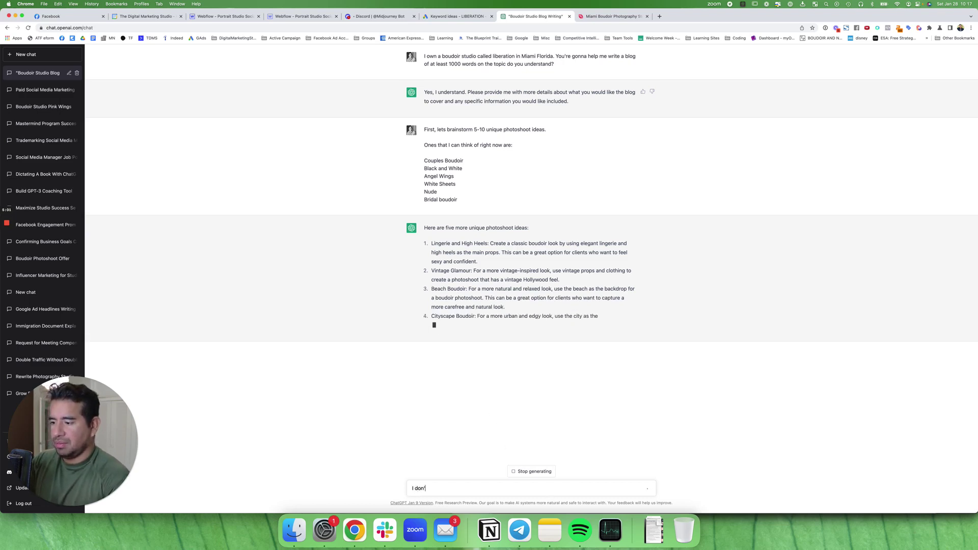
text( do on location s)
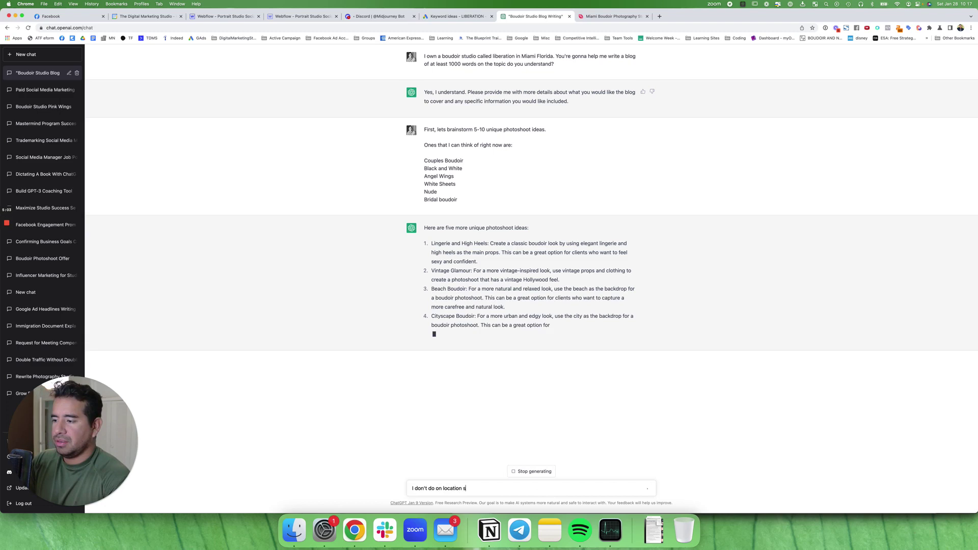
text(o please remove bea)
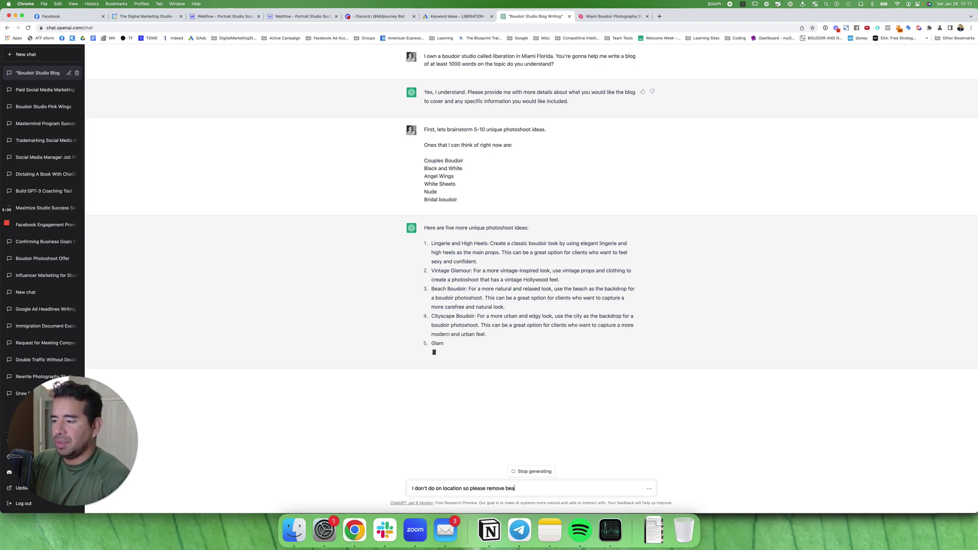
text(ch and cityscape )
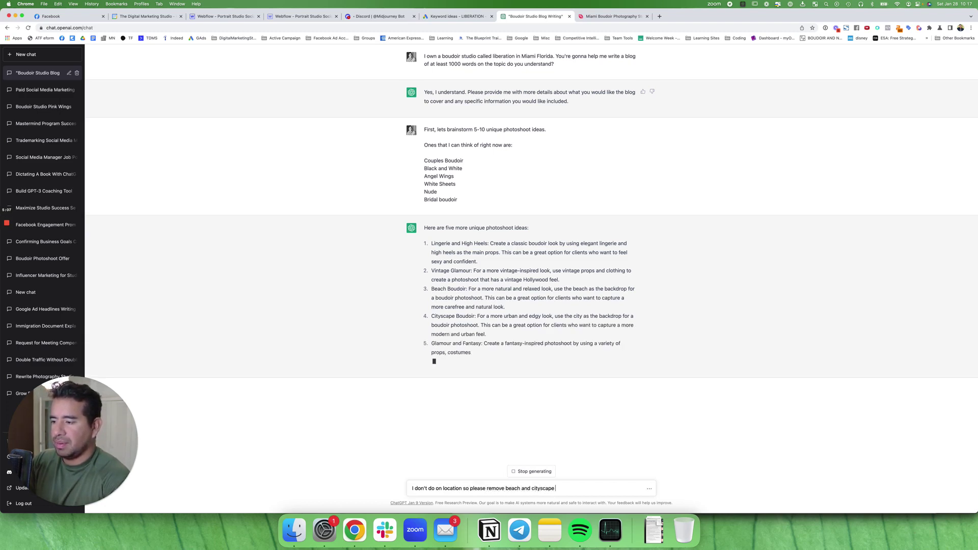
text(and include some )
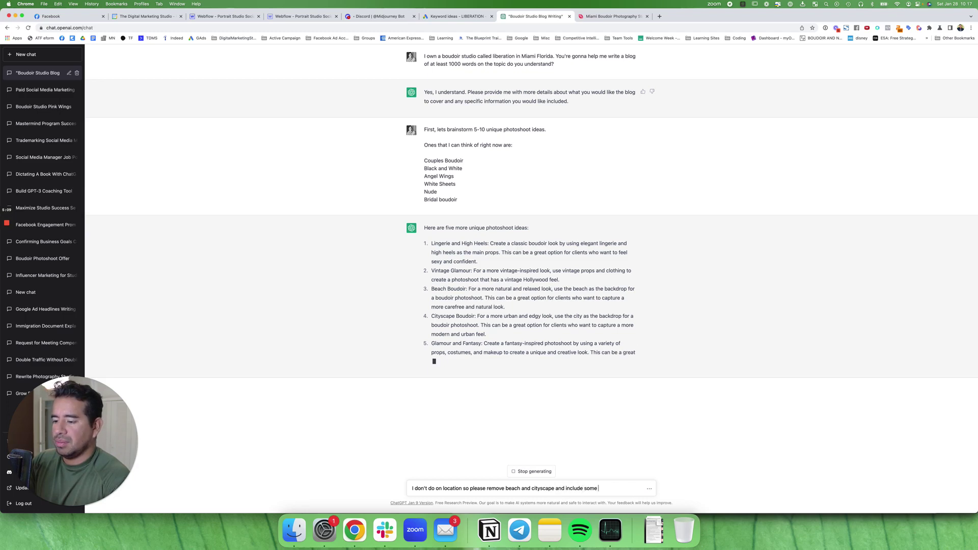
text(of the ideas I had.)
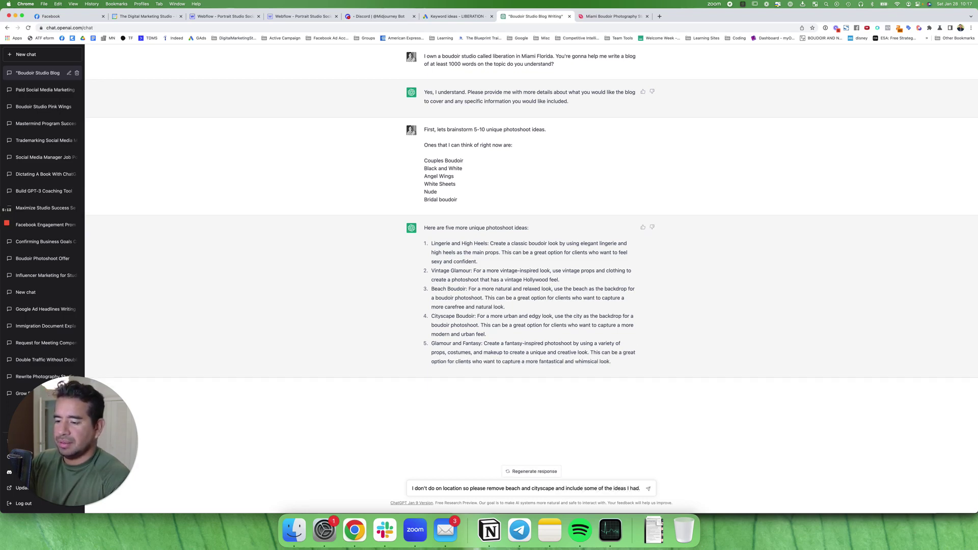
key(Return)
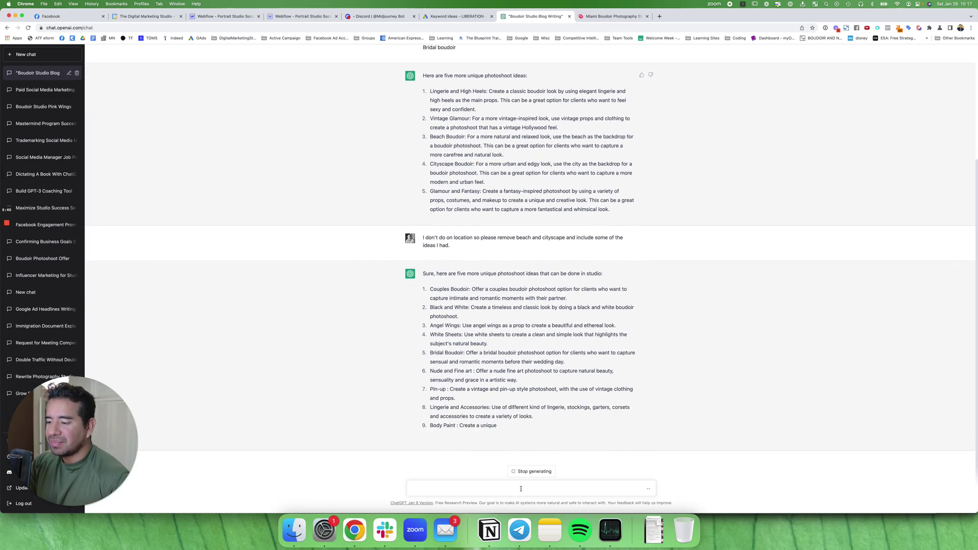
- Write 'These are great ideas' and ask for a witty intro promising unique ideas for an amazing shoot
click(520, 488)
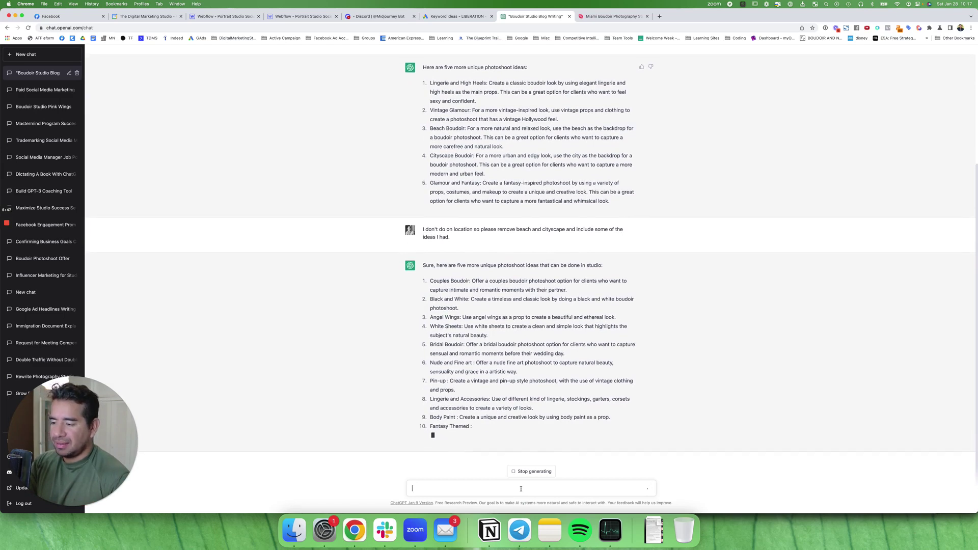
text(These are great ideas.)
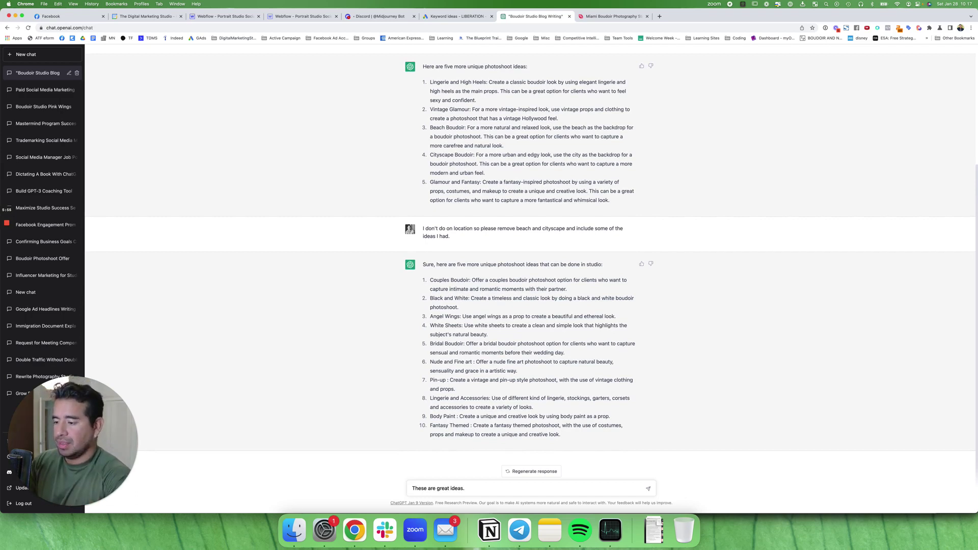
text(Create an )
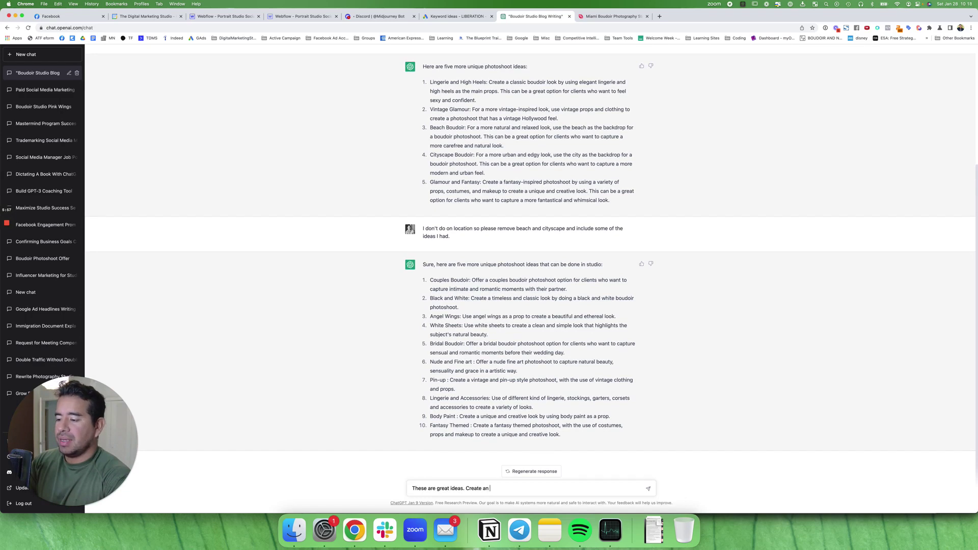
text(witty intro )
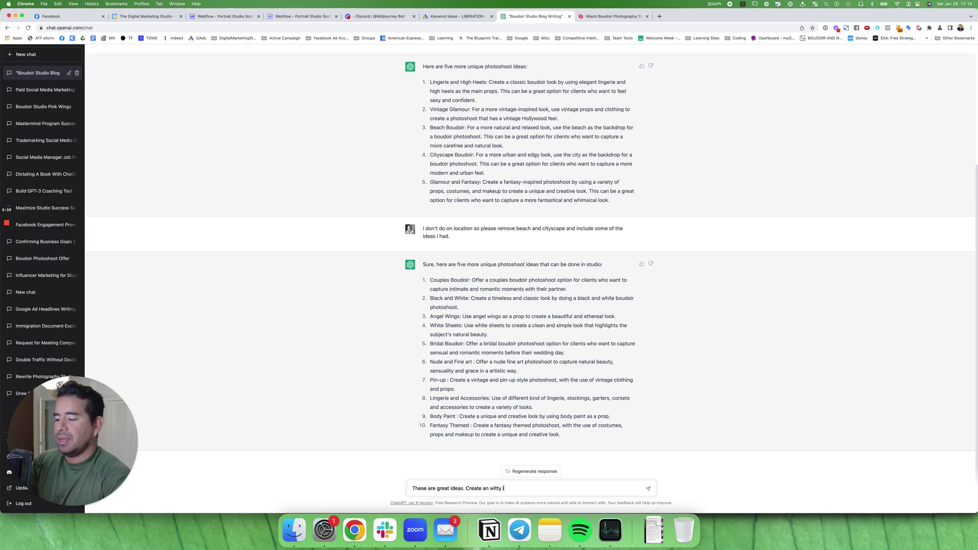
text(about how the person)
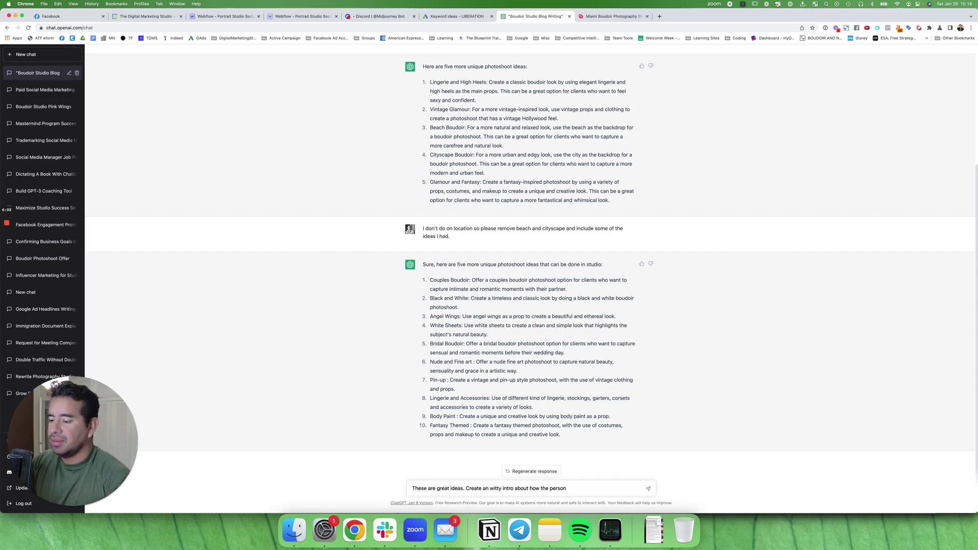
key(fn)
key(fn)
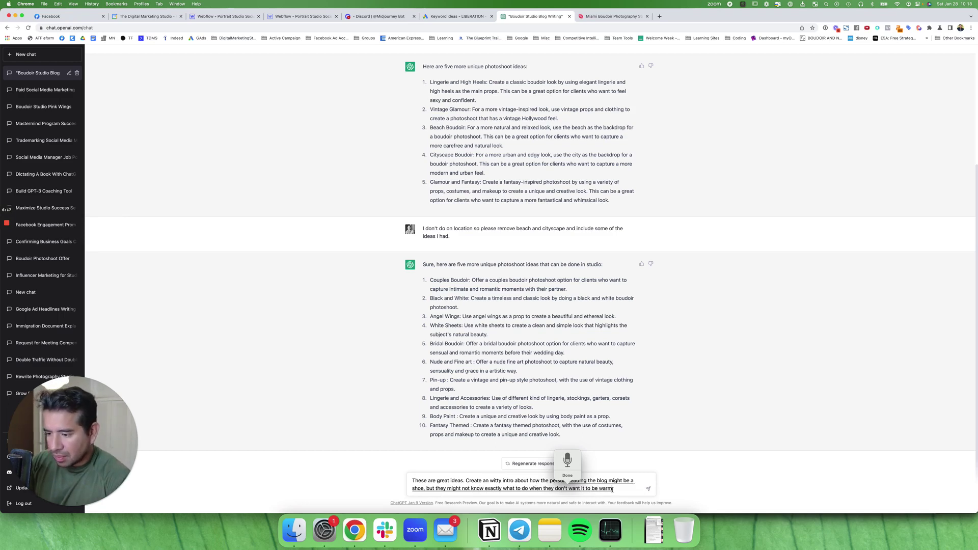
key(BackSpace)
key(BackSpace)
key(BackSpace)
key(BackSpace)
text(bo)
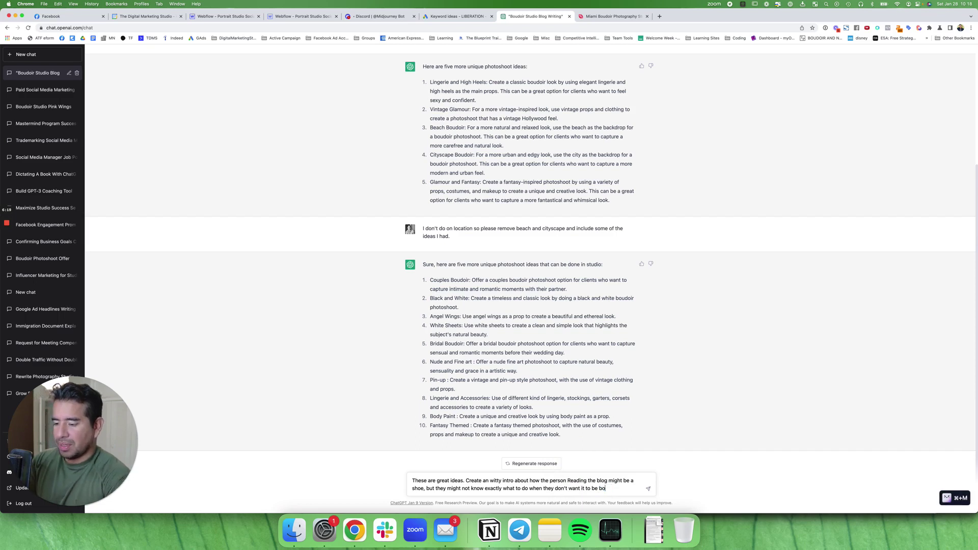
text(ring)
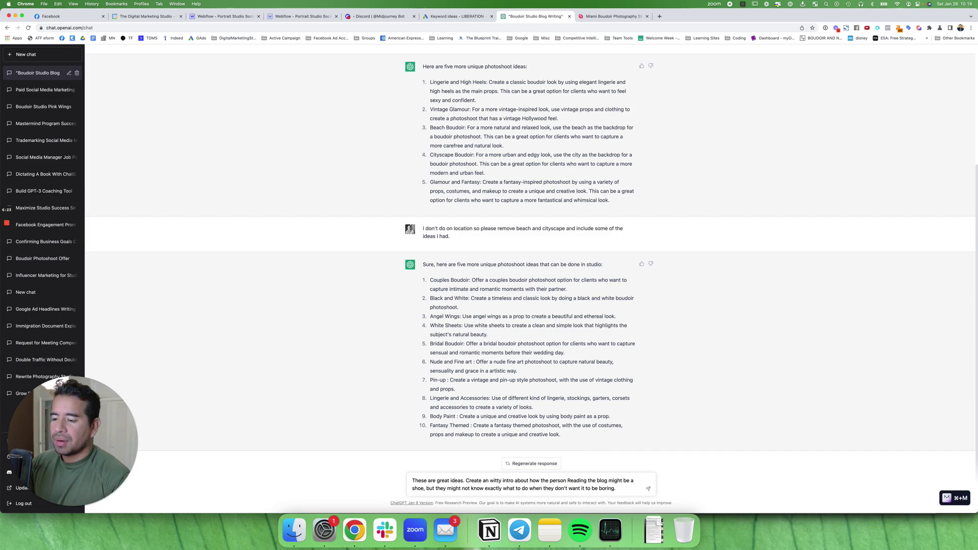
text(. In th)
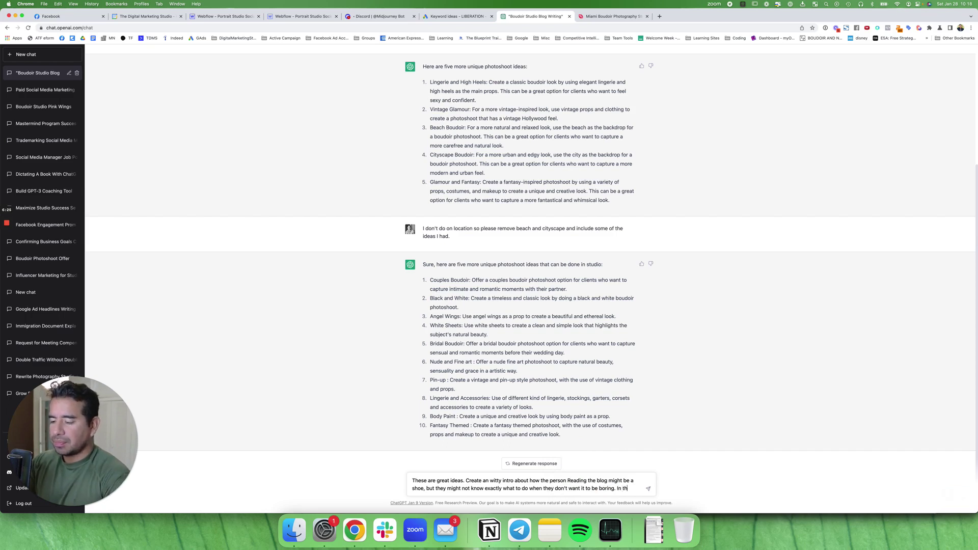
text(is blog we'll)
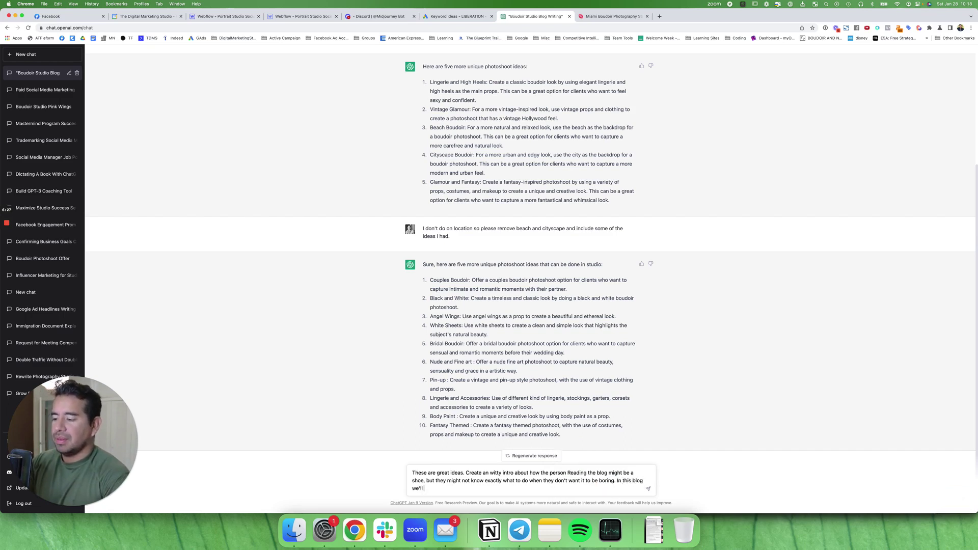
text( cover unique ideas to c)
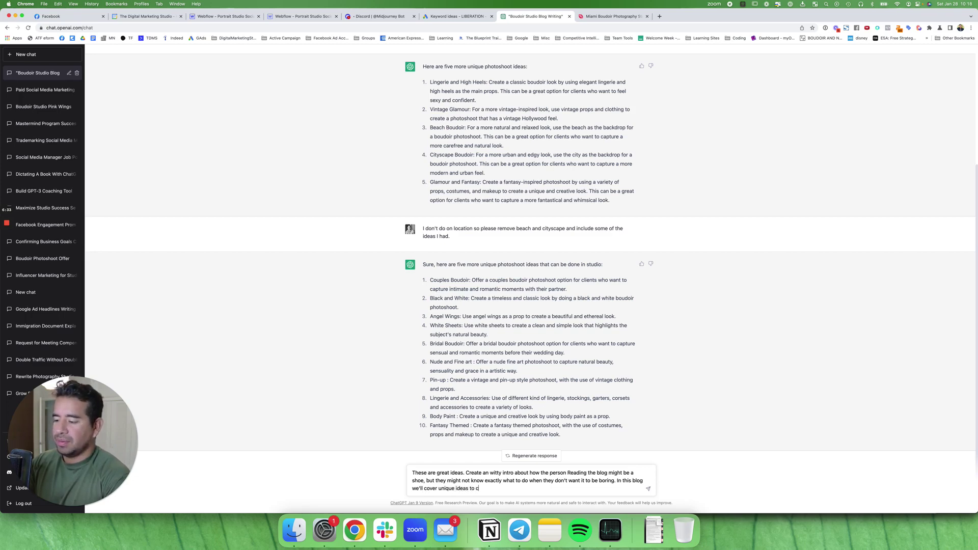
text(reate an amazing shoot.)
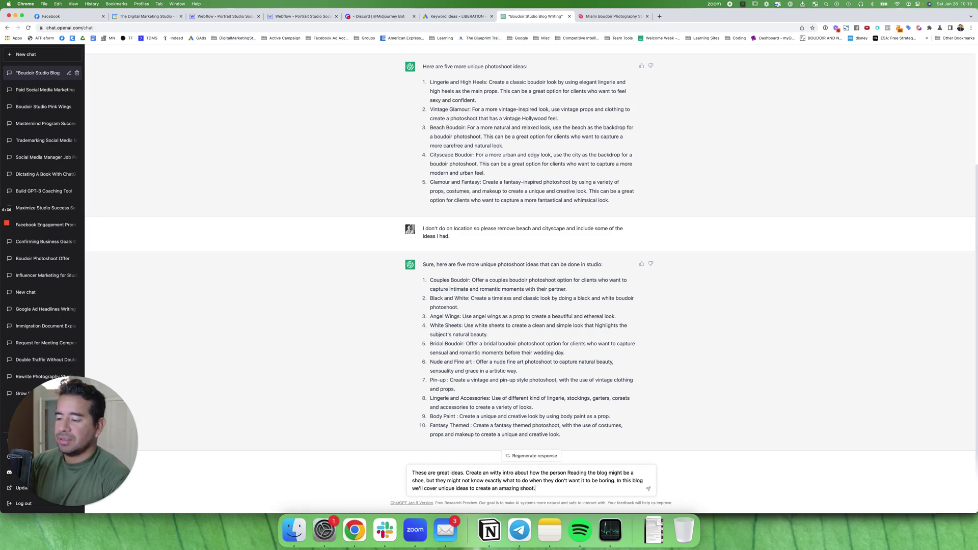
key(shift+Return)
key(shift+Return)
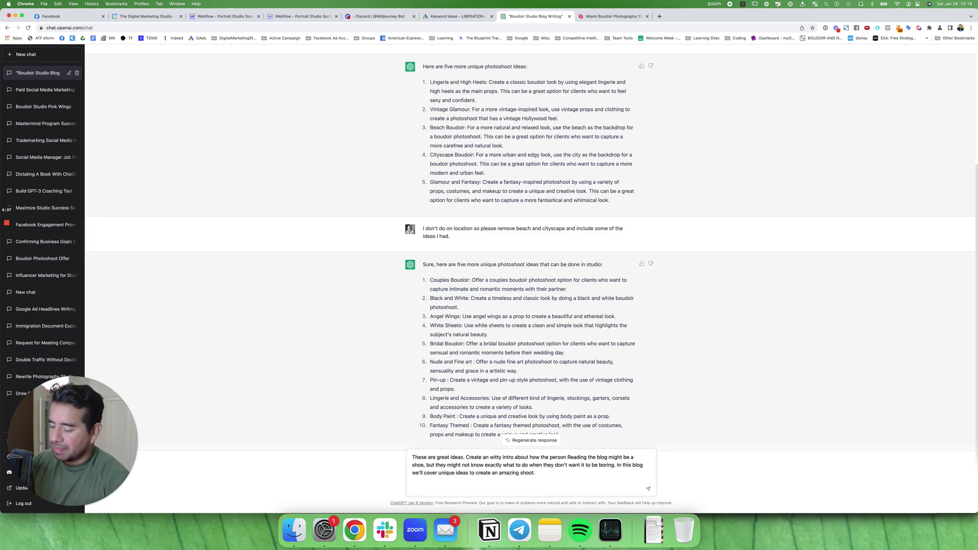
- Dictate the booking call-to-action, album and product ideas, and more-detail-per-idea requests, then send
key(fn)
key(fn)
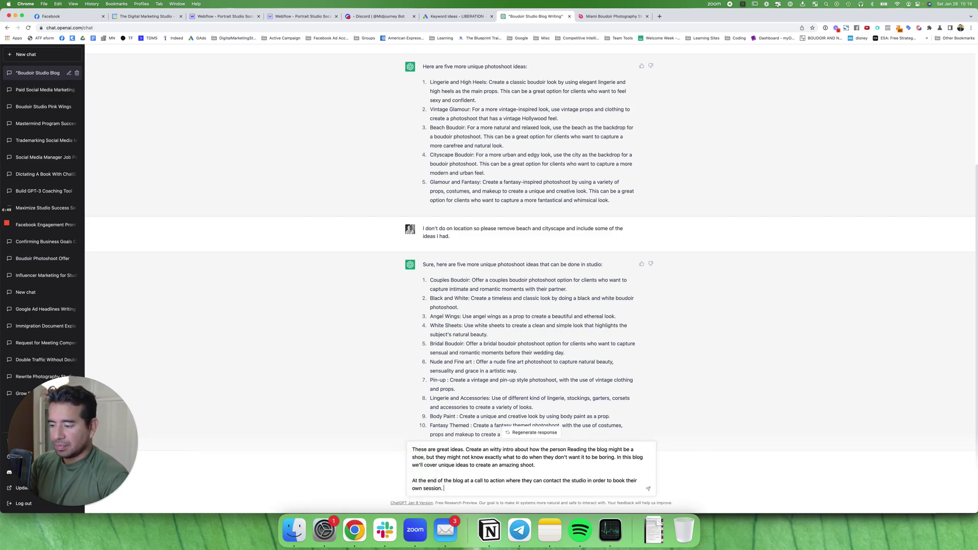
key(shift+Return)
key(shift+Return)
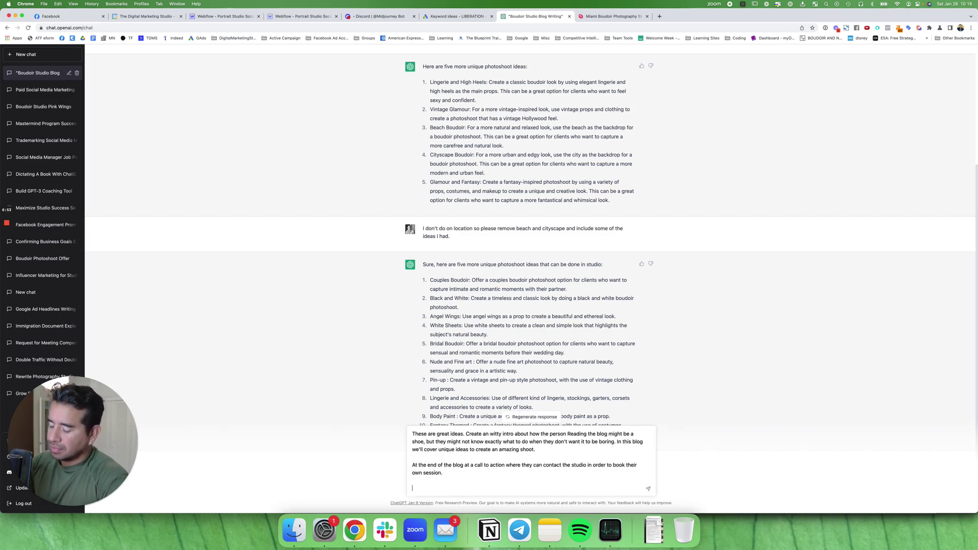
key(fn)
key(fn)
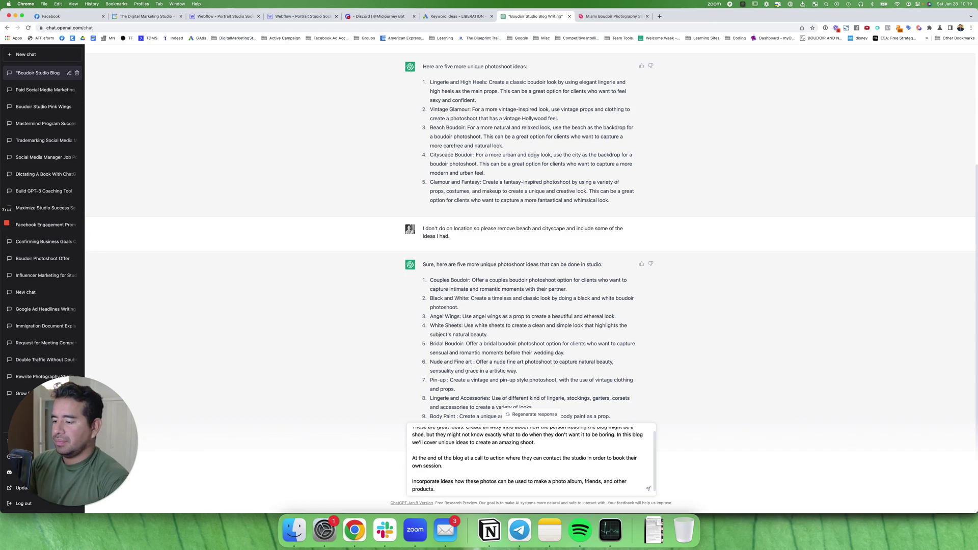
key(F5)
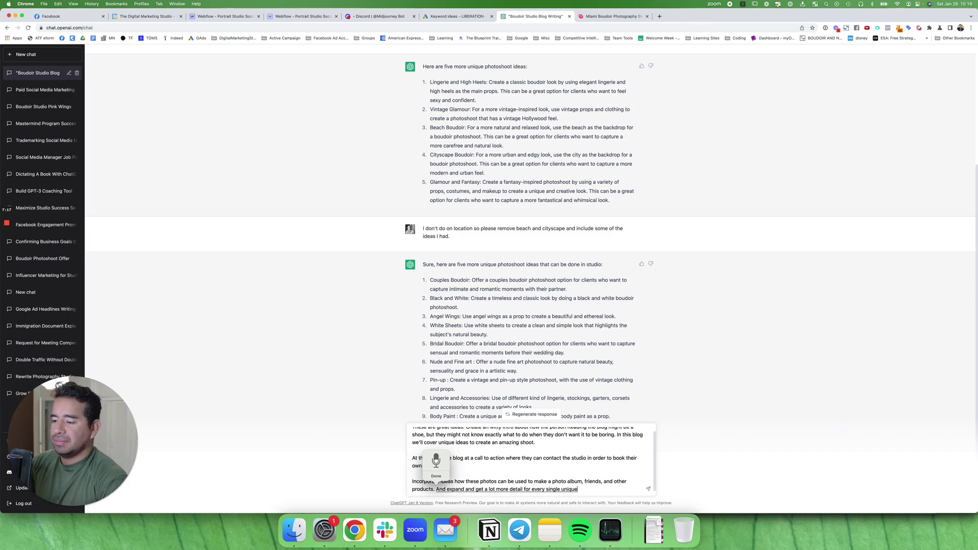
key(F5)
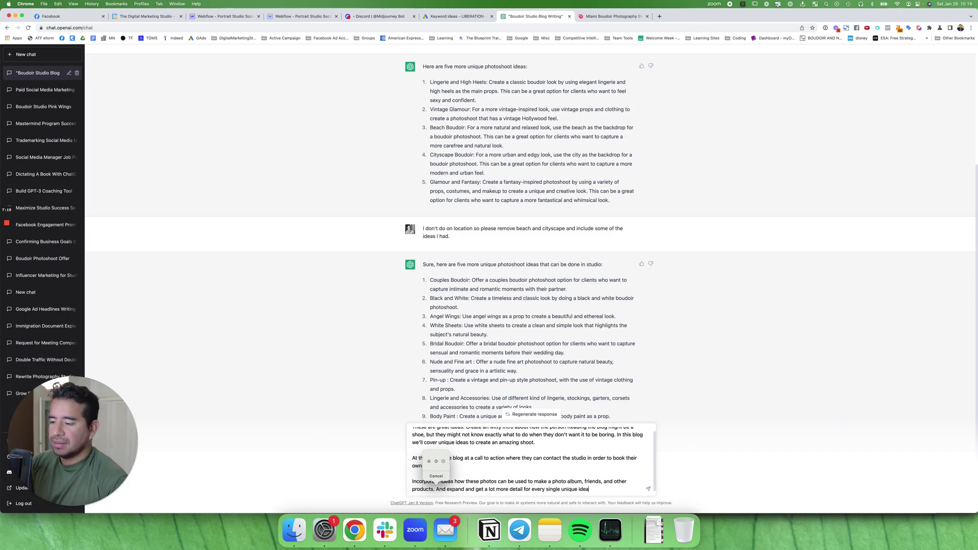
key(Return)
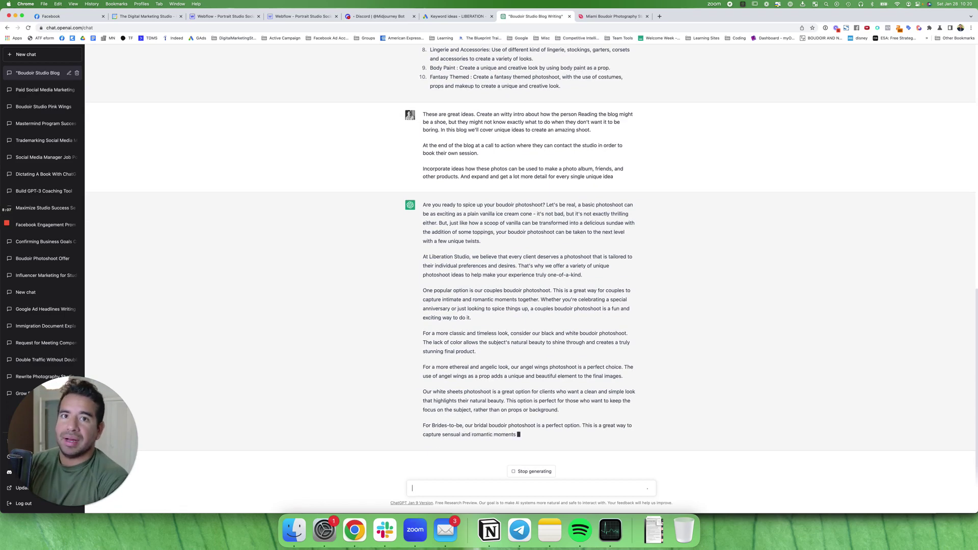
- Glance at the Keyword ideas page, then return to the Boudoir Studio Blog Writing chat
click(471, 18)
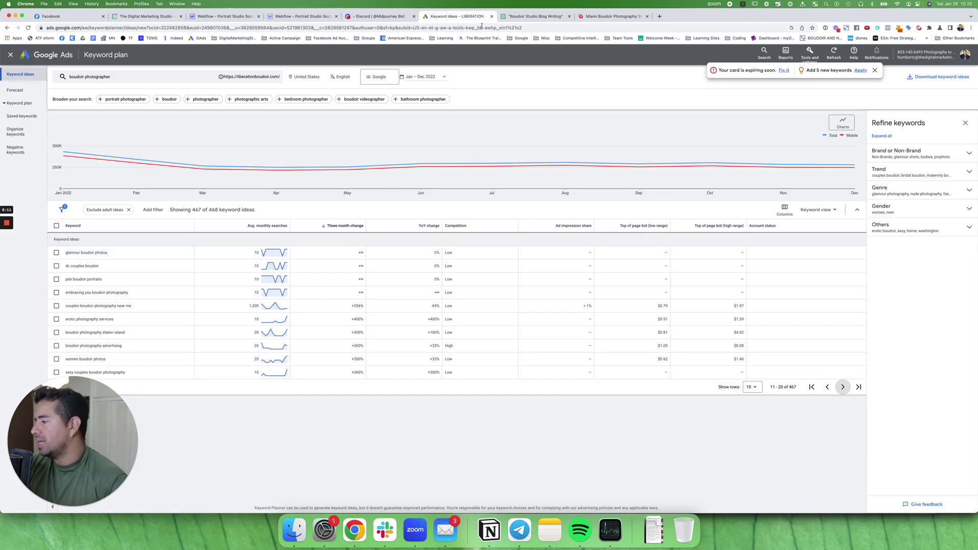
click(535, 16)
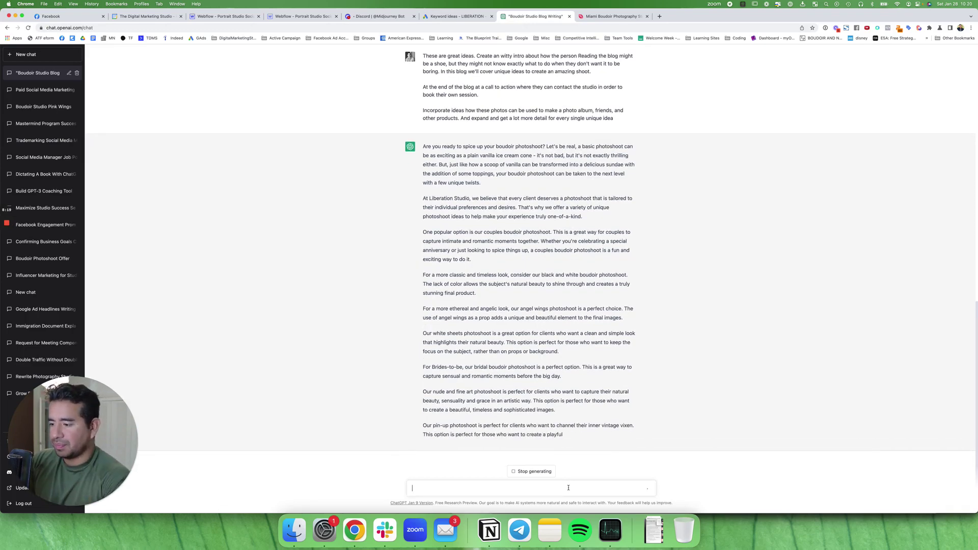
- Draft a follow-up: studio serves Miami and all of south Florida; include location, 'boudoir photographer' and 'boudoir studio' keywords
text(Keep in mind, )
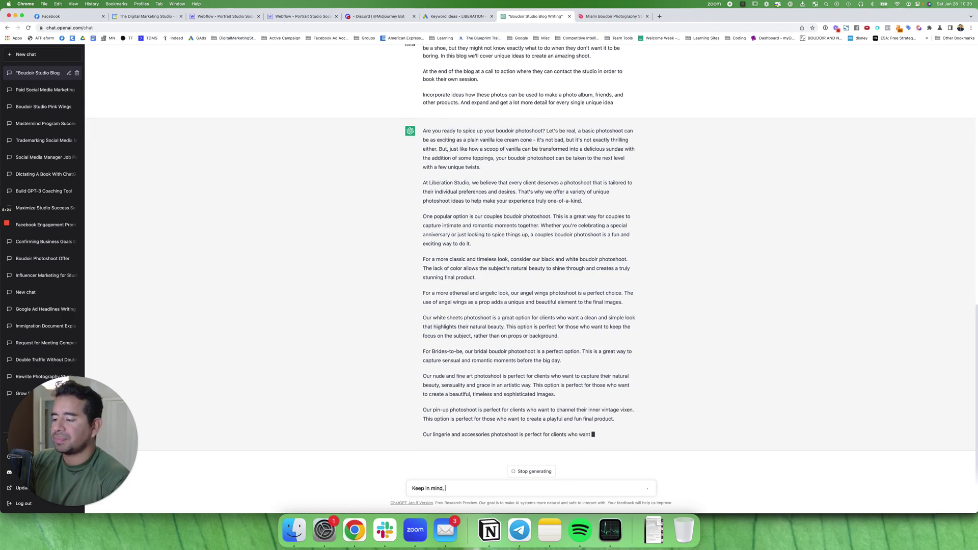
text(I'm in Miami an)
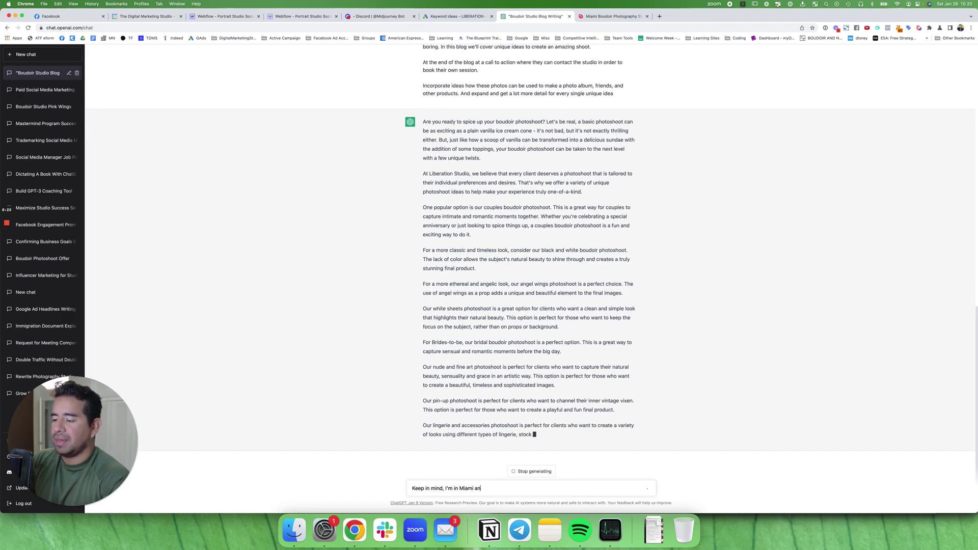
text(d service south)
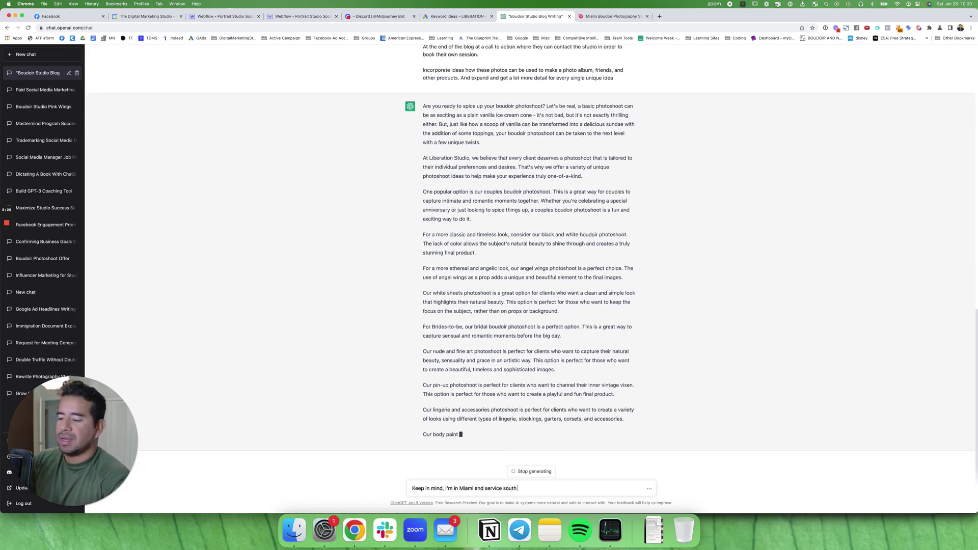
key(BackSpace)
key(BackSpace)
key(BackSpace)
key(BackSpace)
key(BackSpace)
key(BackSpace)
text(al)
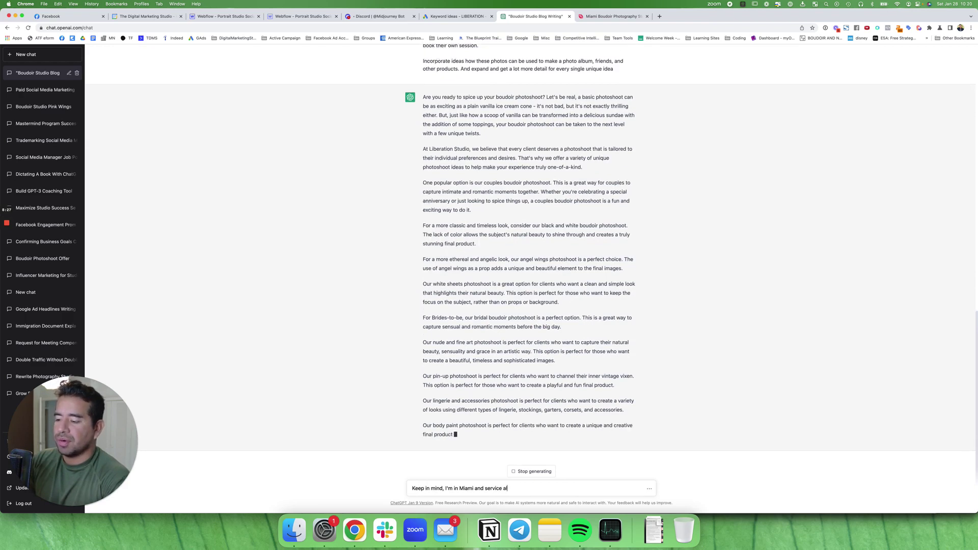
text(l of south florida.)
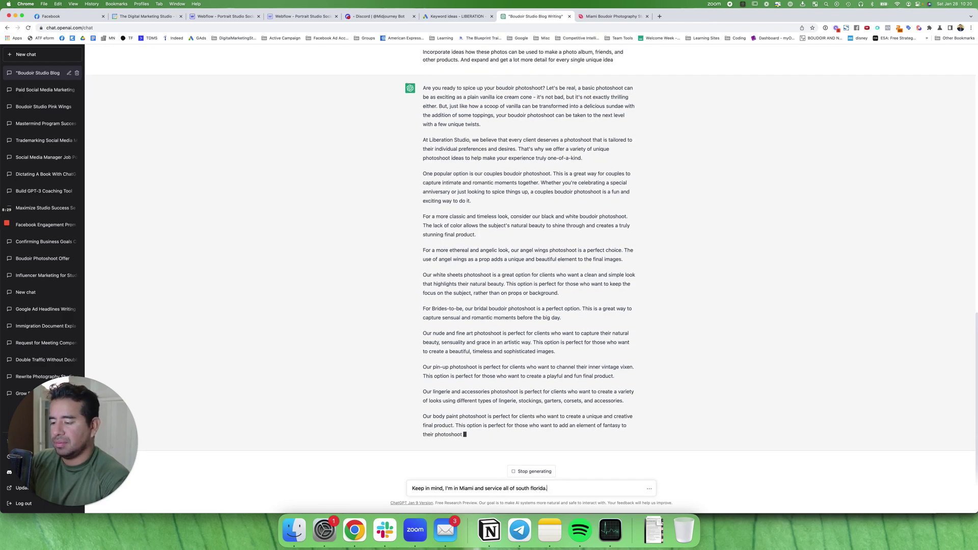
text( Make sure to inc)
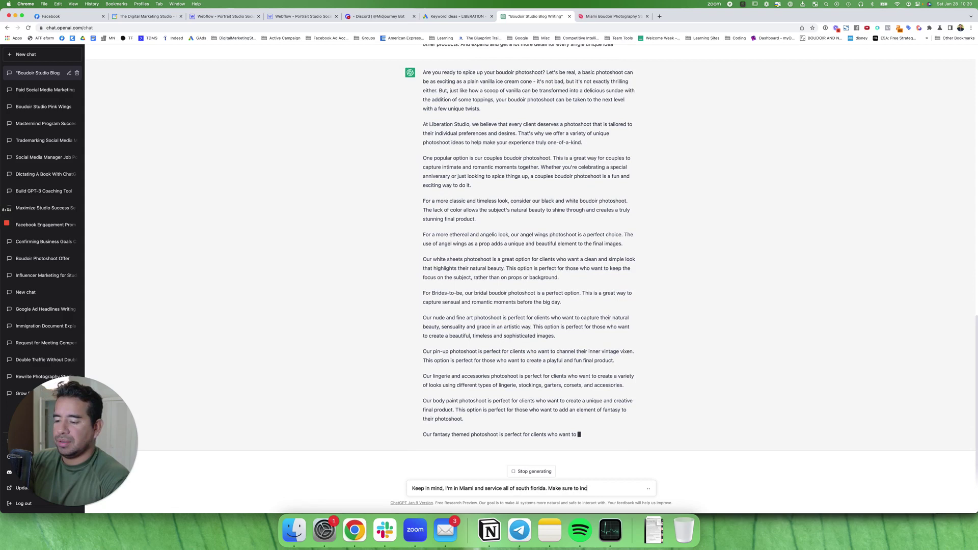
text(lude location kewe)
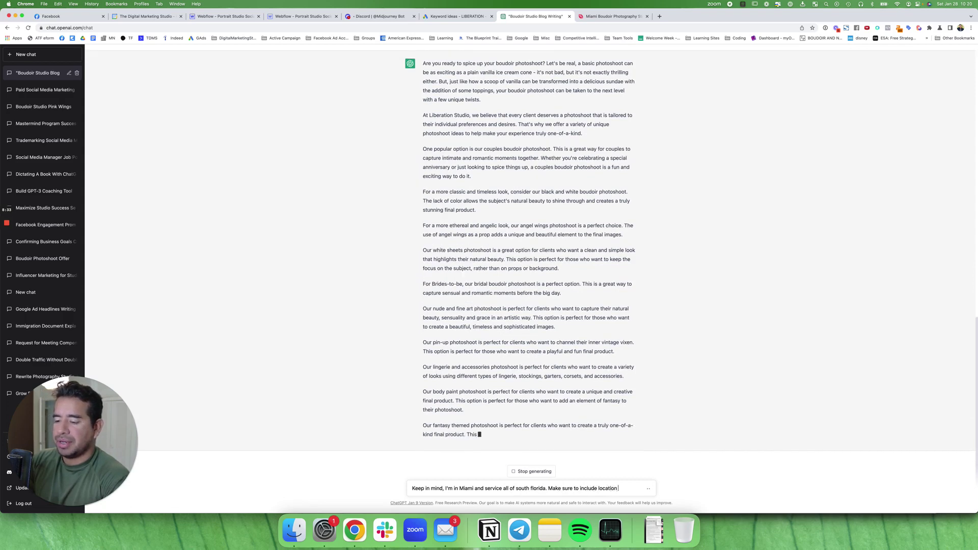
key(BackSpace)
key(BackSpace)
text(ywords)
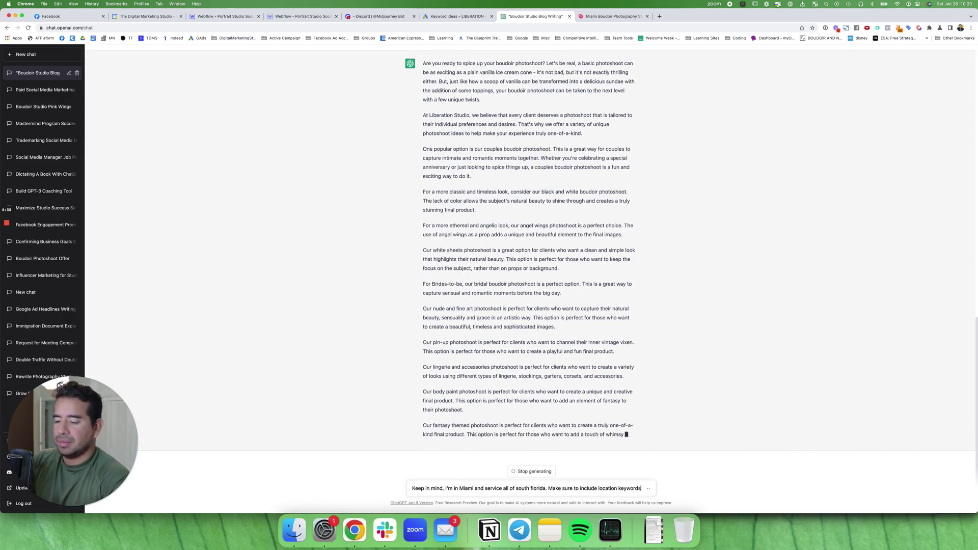
text( as well as bo)
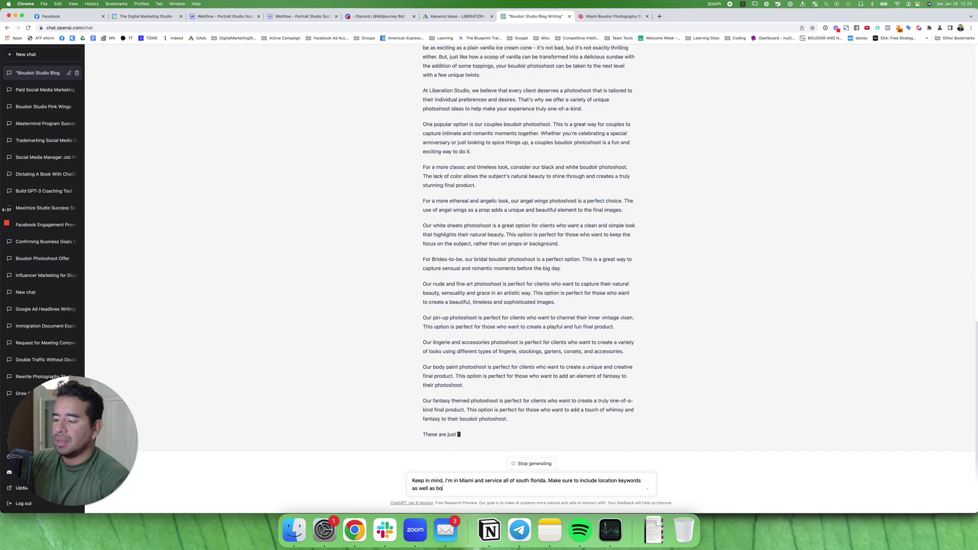
text(udoir photog)
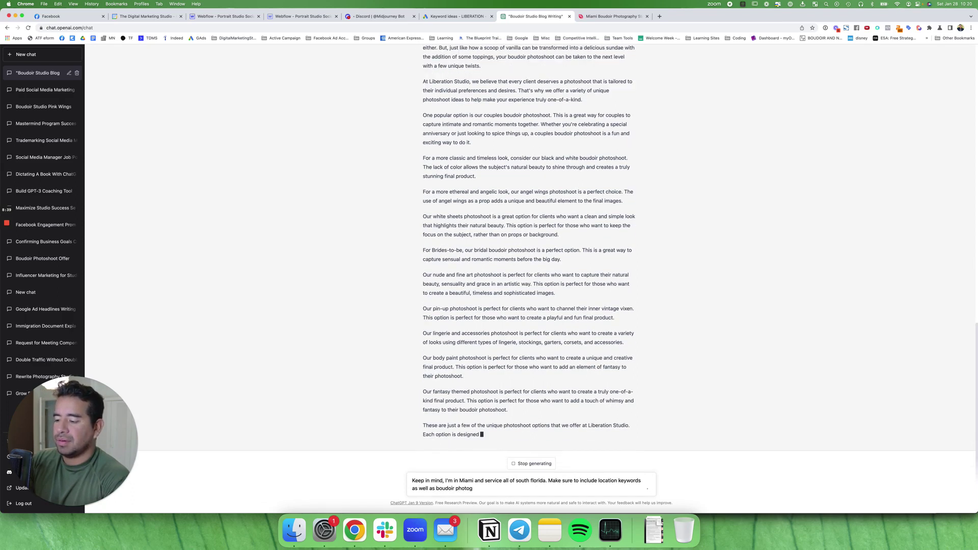
text(rapher and boud)
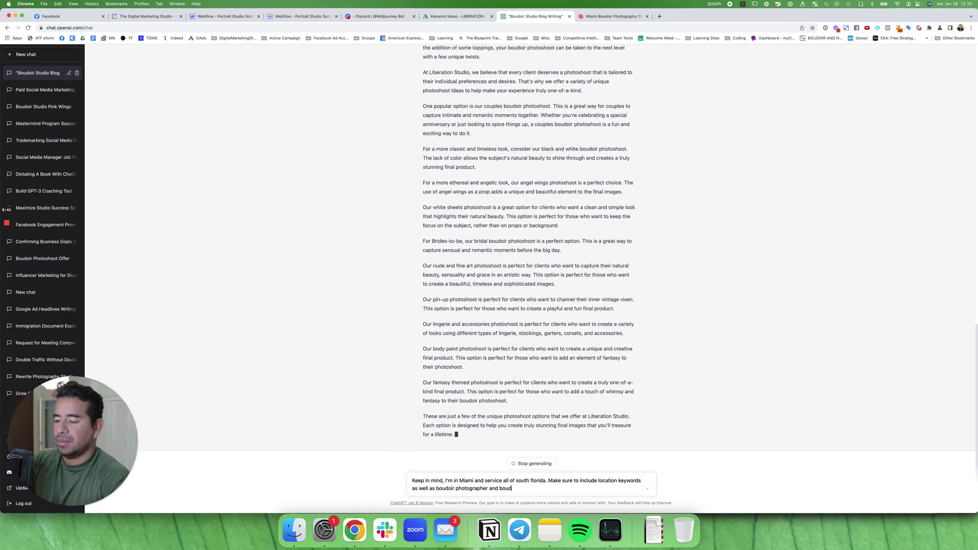
text(oir studio.)
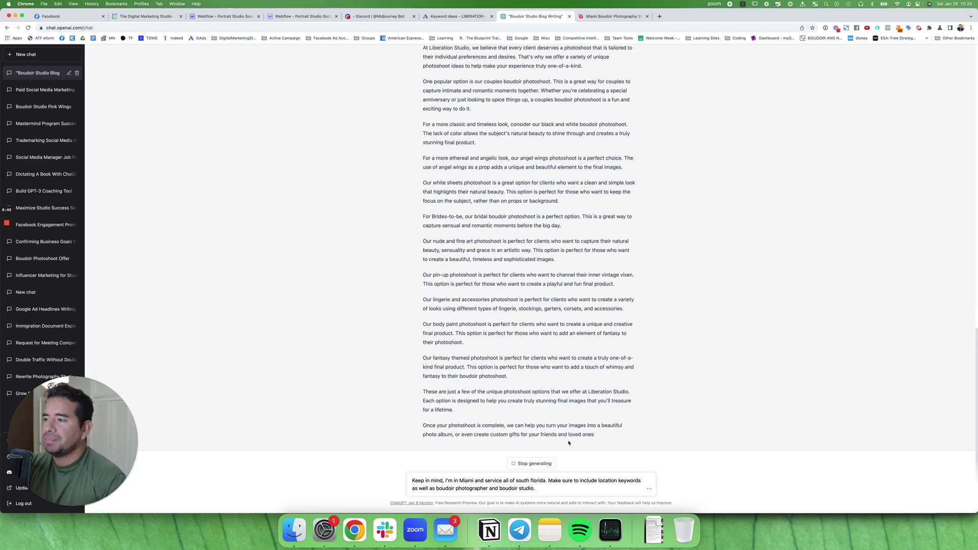
- Review the completed draft's fantasy shoot, album, gift ideas and booking call to action, then add a new line to the follow-up
scroll(569, 443, up, 3)
scroll(568, 442, down, 3)
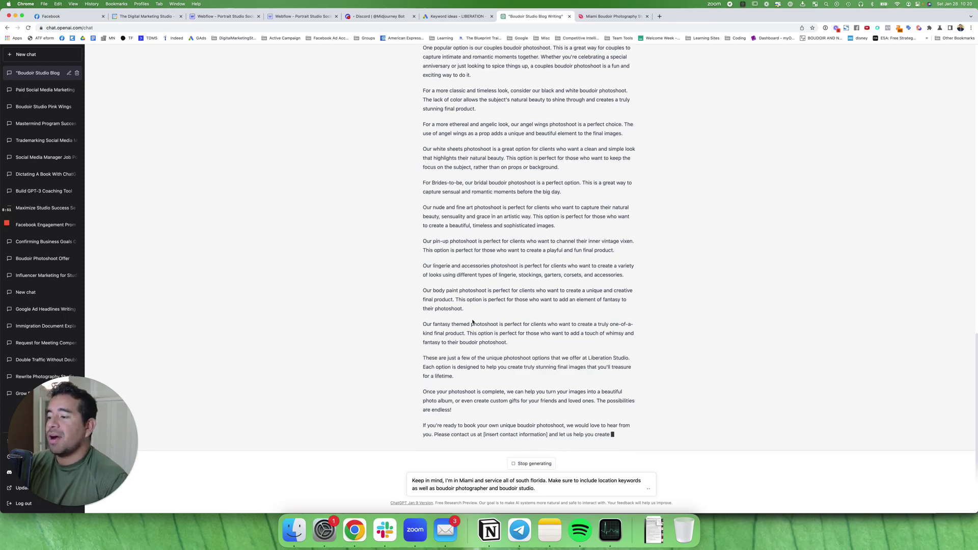
scroll(473, 322, up, 1)
scroll(472, 326, up, 2)
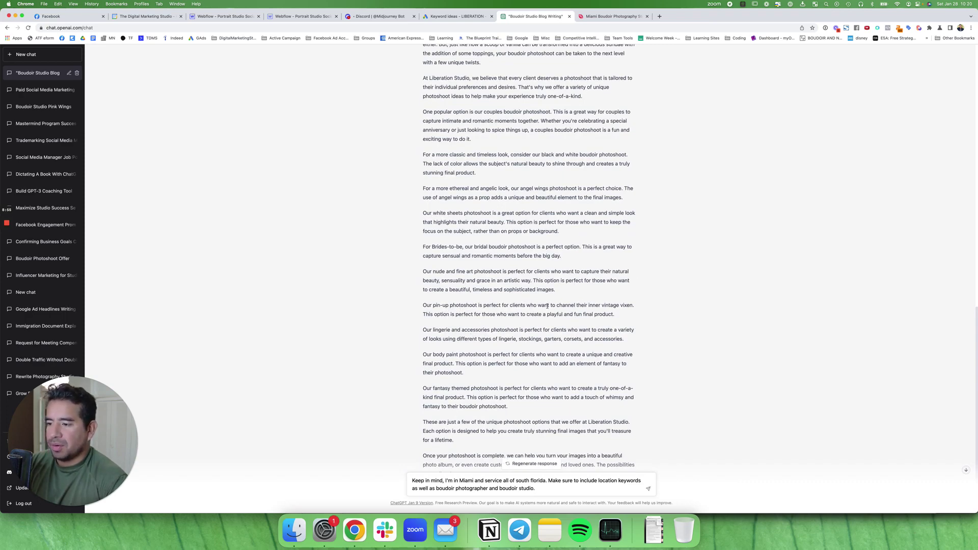
scroll(614, 313, down, 3)
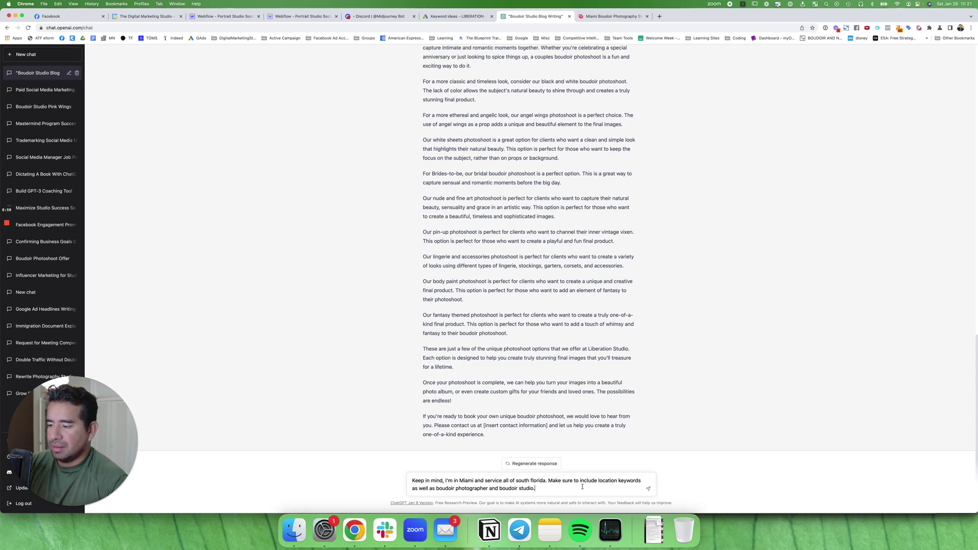
key(shift+Return)
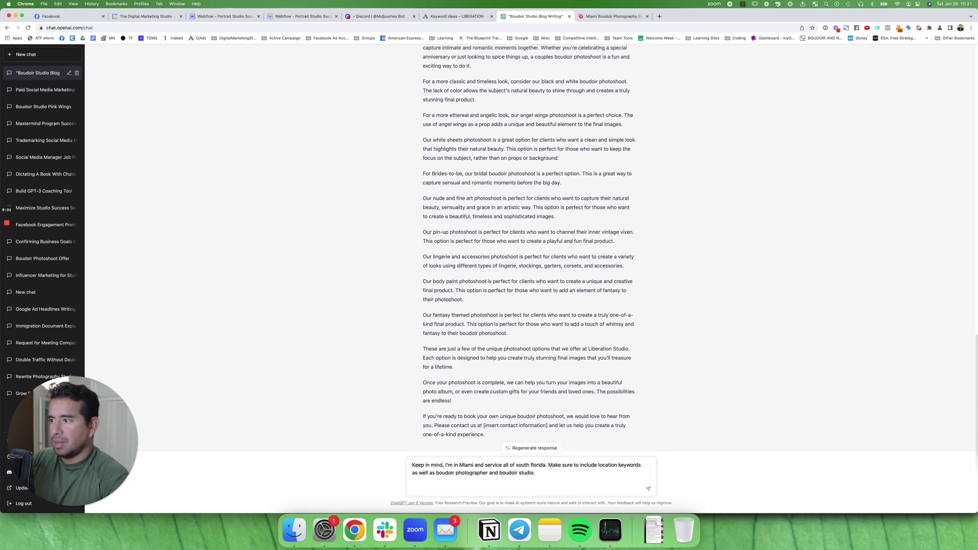
- Add the request for 3–5 sentences per photoshoot idea and send the follow-up
text(Right)
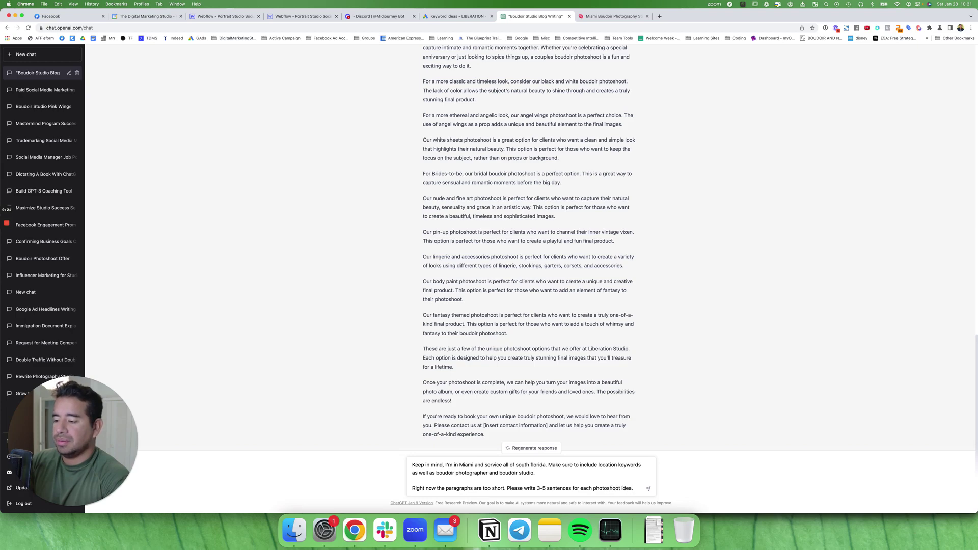
key(Return)
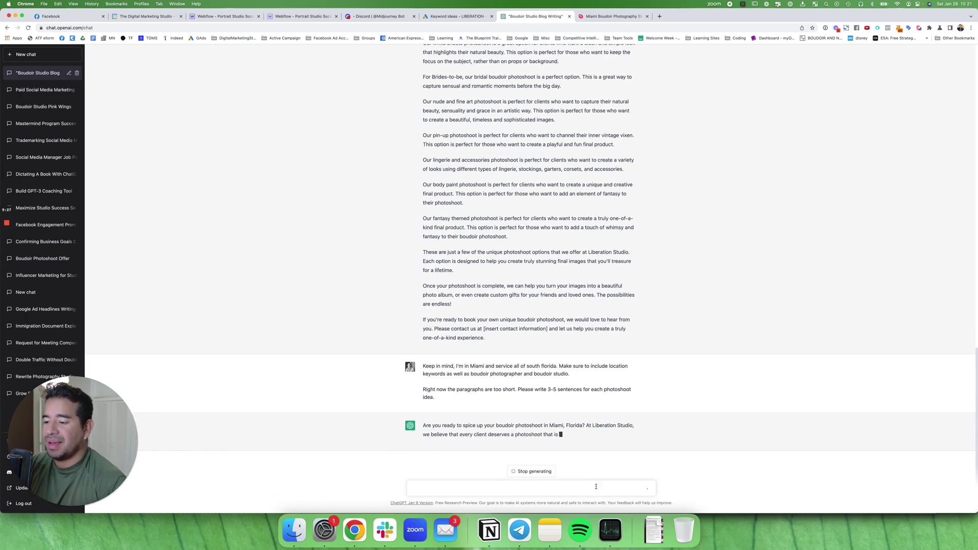
- Scroll the chat to follow the Miami rewrite's longer couples, black and white, and angel wings paragraphs
scroll(477, 82, up, 5)
scroll(596, 436, down, 5)
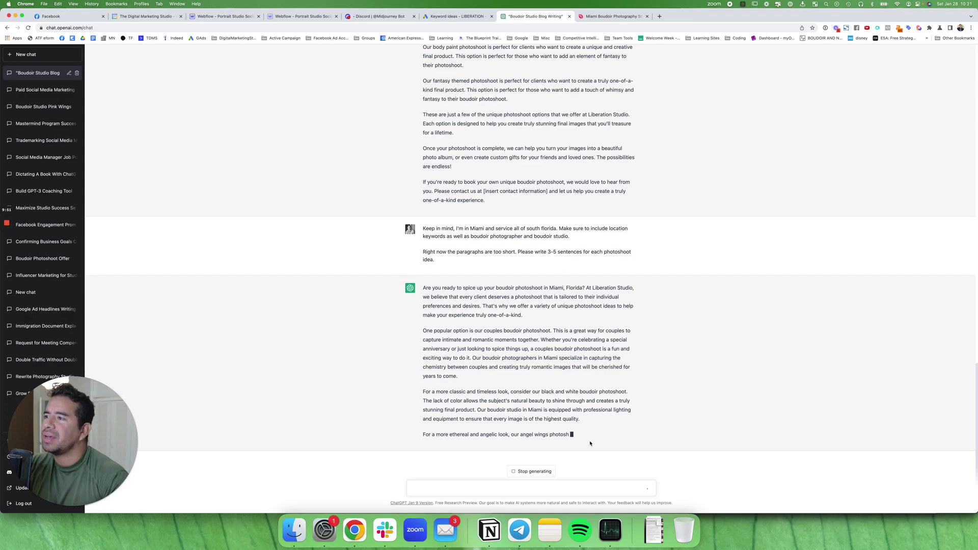
scroll(589, 443, up, 3)
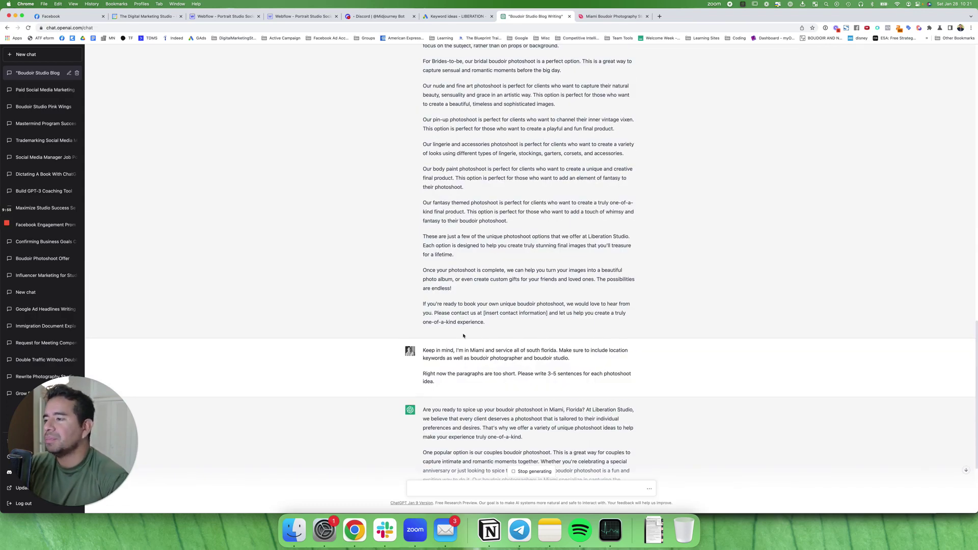
scroll(464, 336, down, 4)
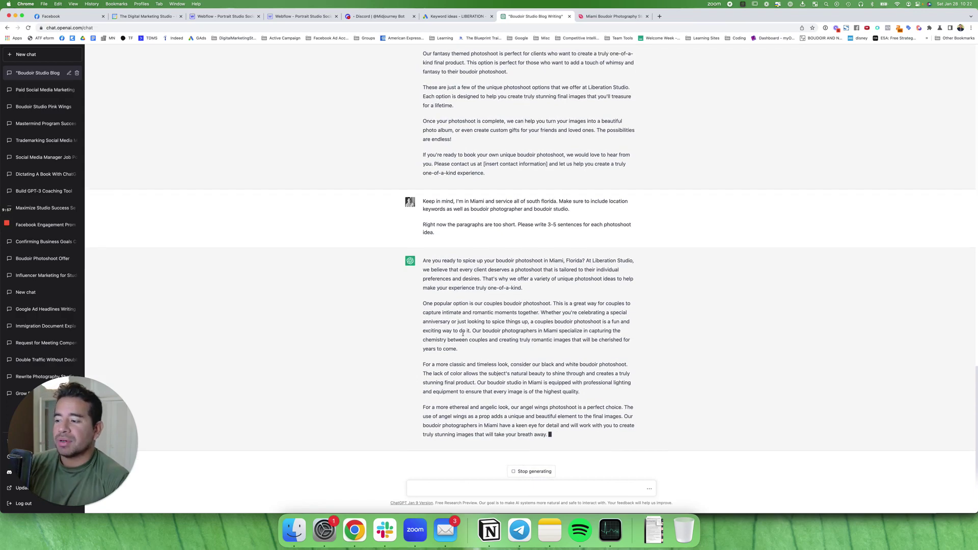